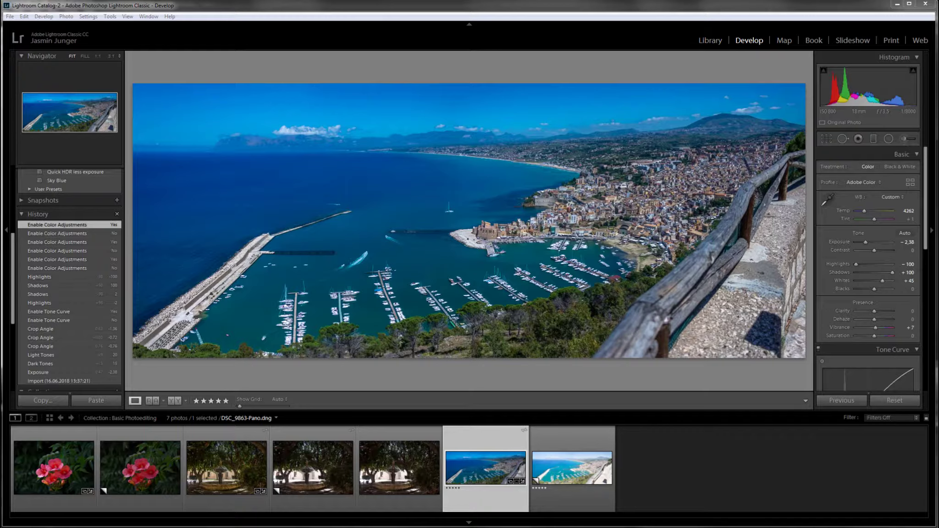
Select the DSC_9863-Pano.dng Copy 1 virtual copy at its as-shot Temp 4700, Tint +1.
click(587, 481)
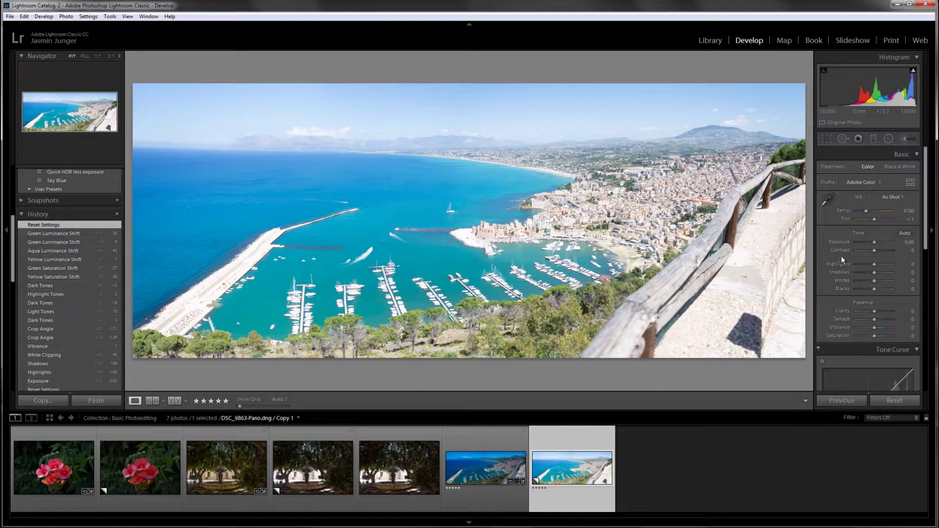
Drop the copy's Exposure to about -2, then bring it back up to -1.43.
click(874, 242)
drag(874, 241, 867, 243)
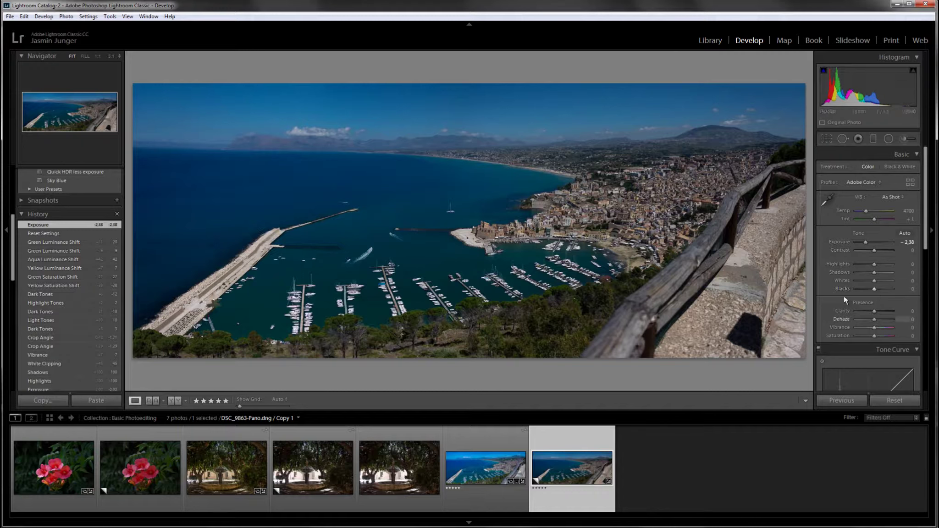
scroll(849, 297, down, 2)
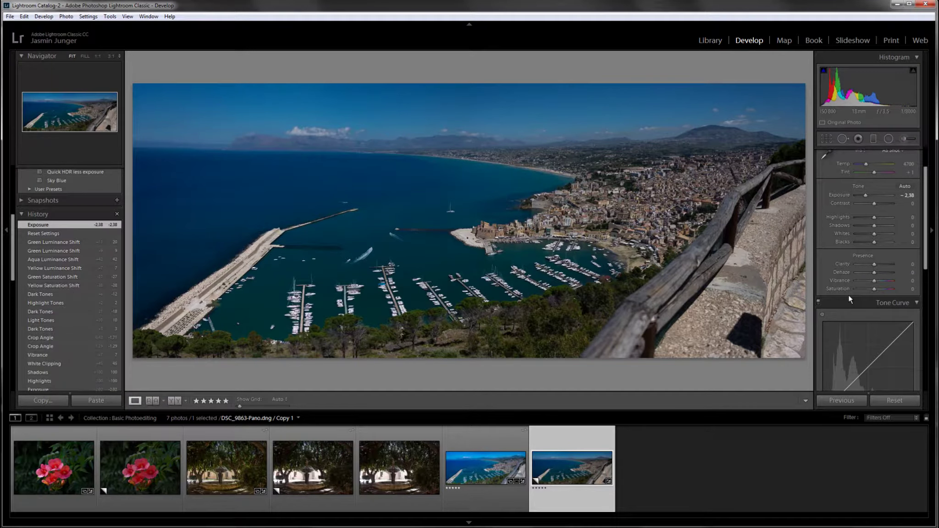
scroll(849, 295, up, 2)
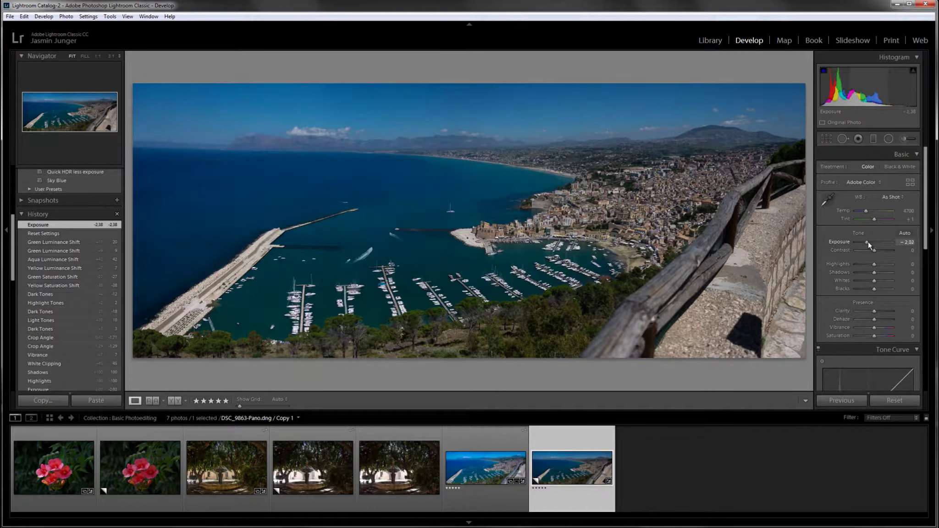
drag(868, 241, 871, 246)
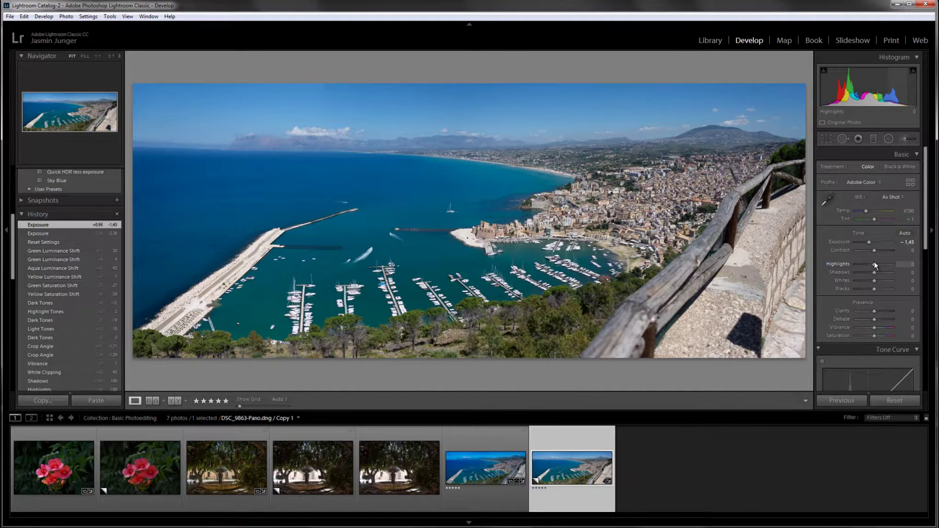
Set Highlights -100, Shadows +100 and Whites +45, then fine-tune Exposure to -2.02.
drag(874, 263, 920, 275)
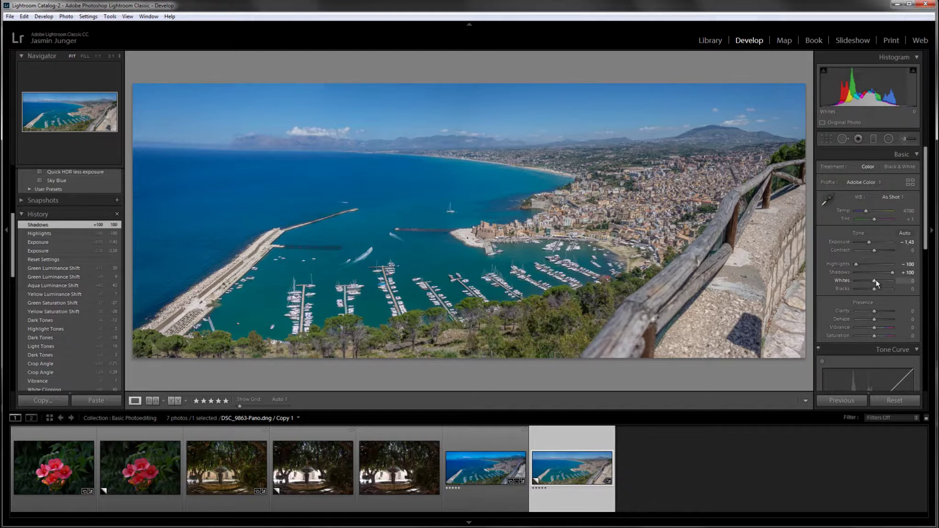
drag(875, 281, 883, 280)
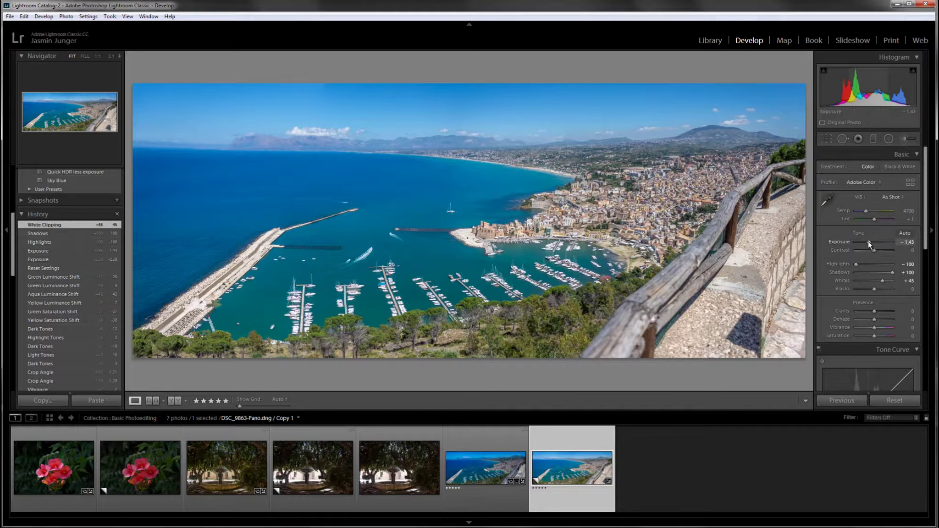
drag(869, 242, 867, 241)
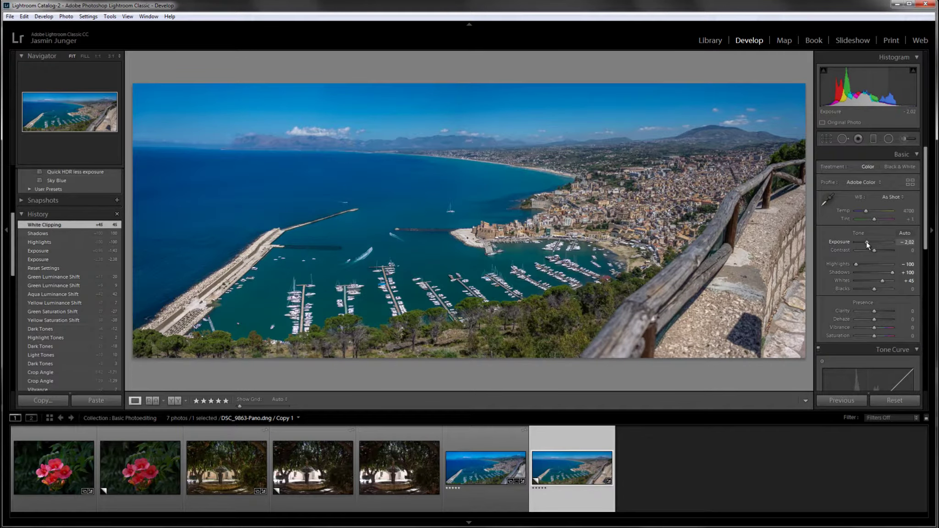
drag(866, 241, 867, 241)
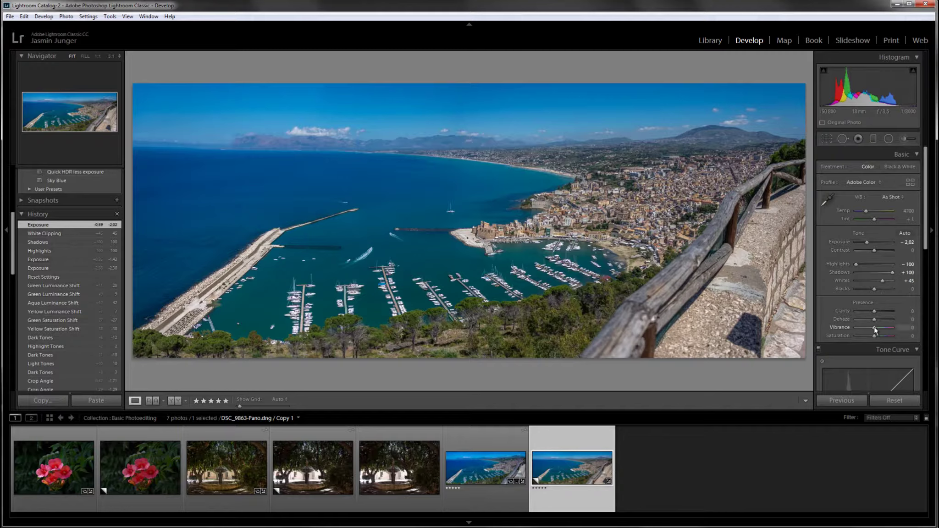
Raise Vibrance in the Basic panel's Presence section to +5.
drag(875, 326, 875, 326)
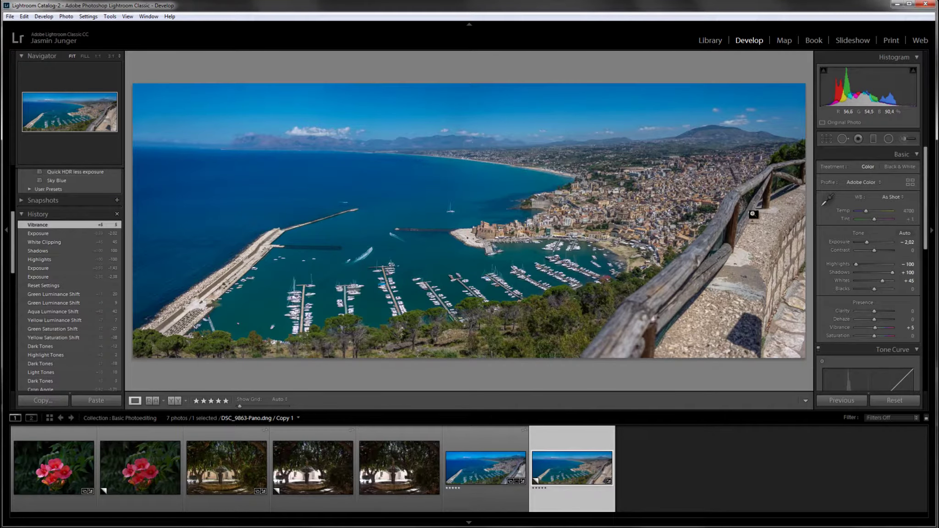
Level the sea horizon with Crop & Straighten, bringing the crop angle to -1.62 degrees.
click(826, 139)
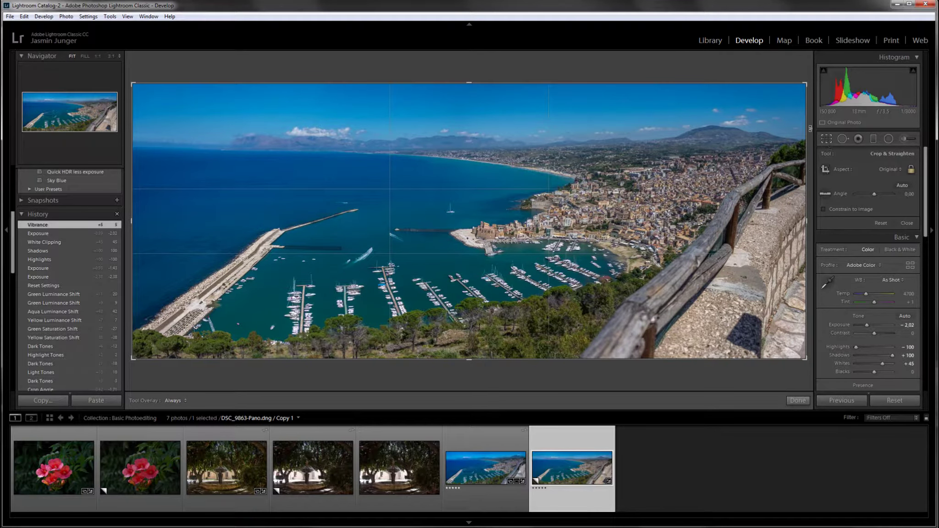
drag(799, 73, 802, 64)
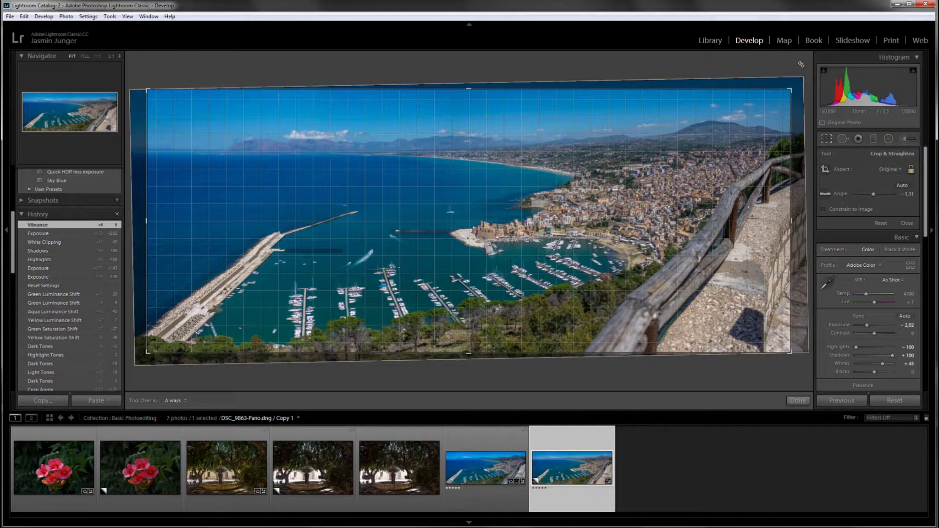
drag(801, 65, 801, 63)
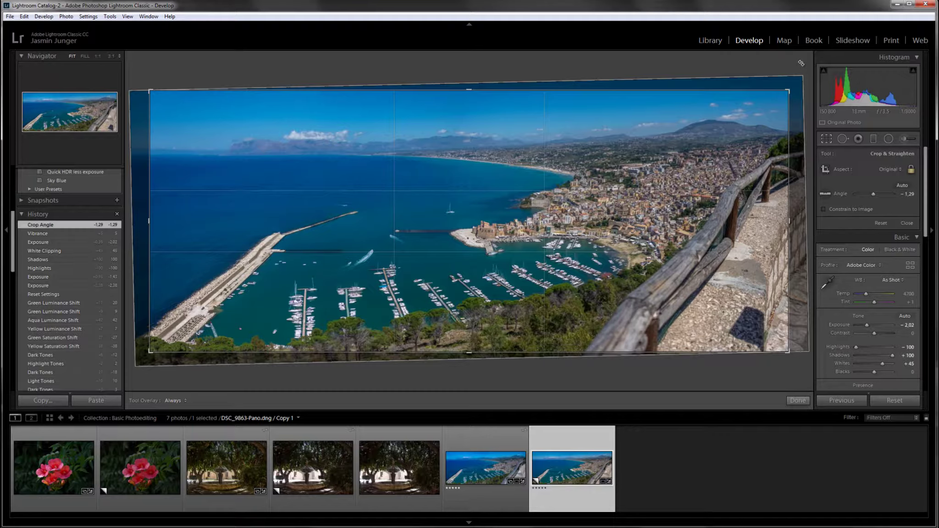
click(826, 196)
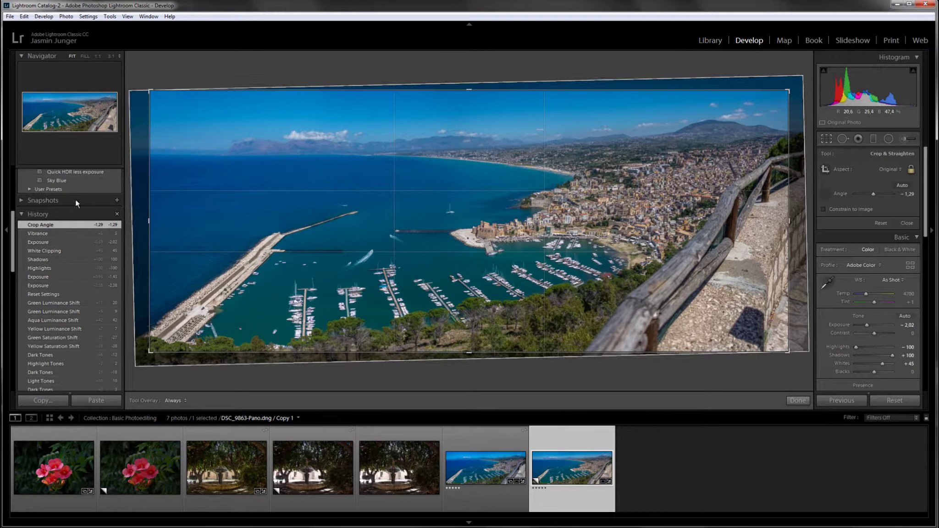
drag(143, 155, 253, 155)
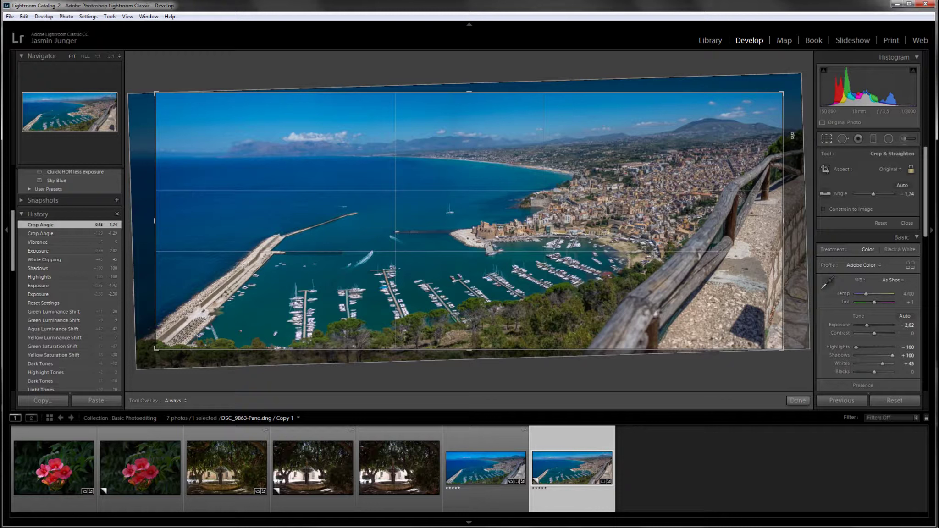
drag(793, 136, 795, 136)
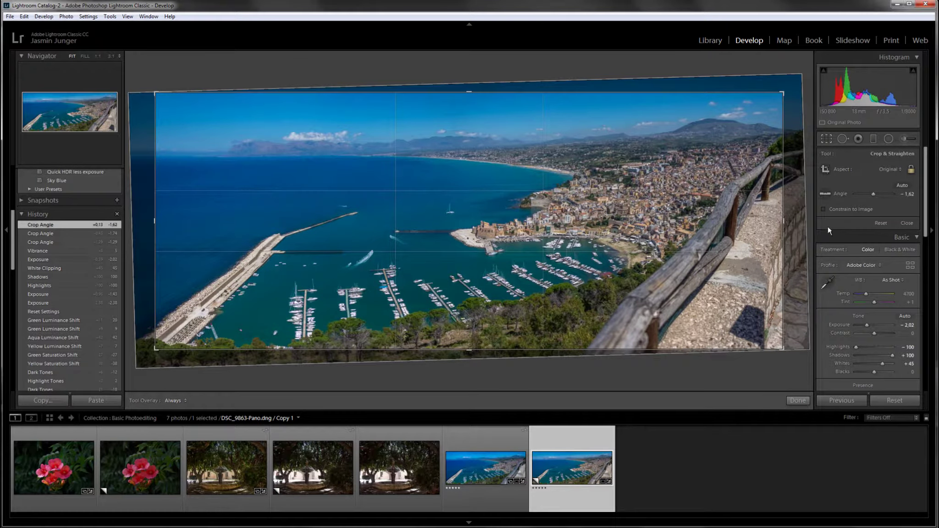
Commit the straightened crop and set the Tone Curve to Lights +13, Darks +10, Shadows -12.
click(806, 399)
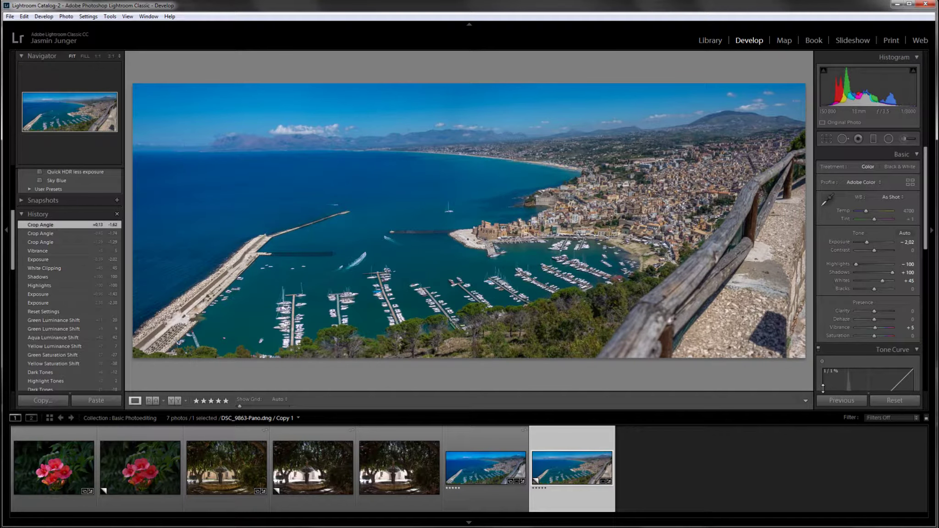
scroll(832, 312, down, 3)
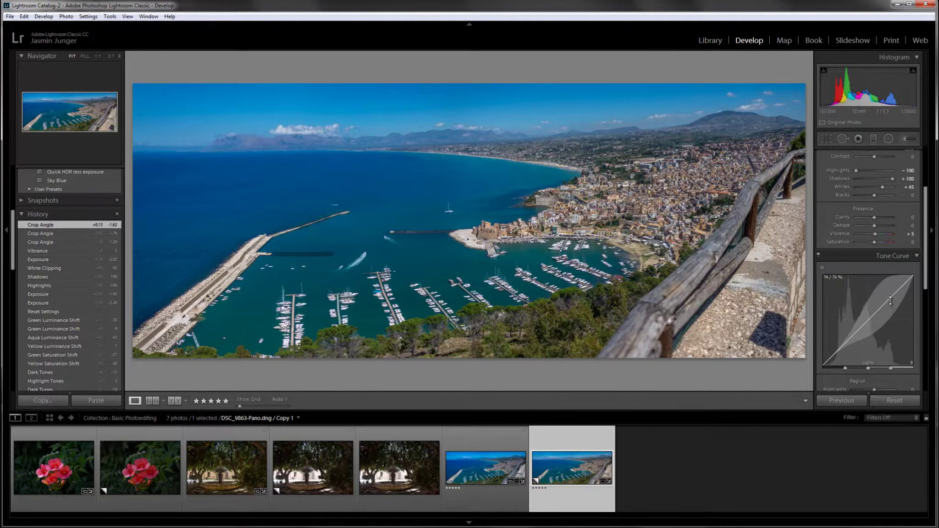
drag(889, 299, 868, 317)
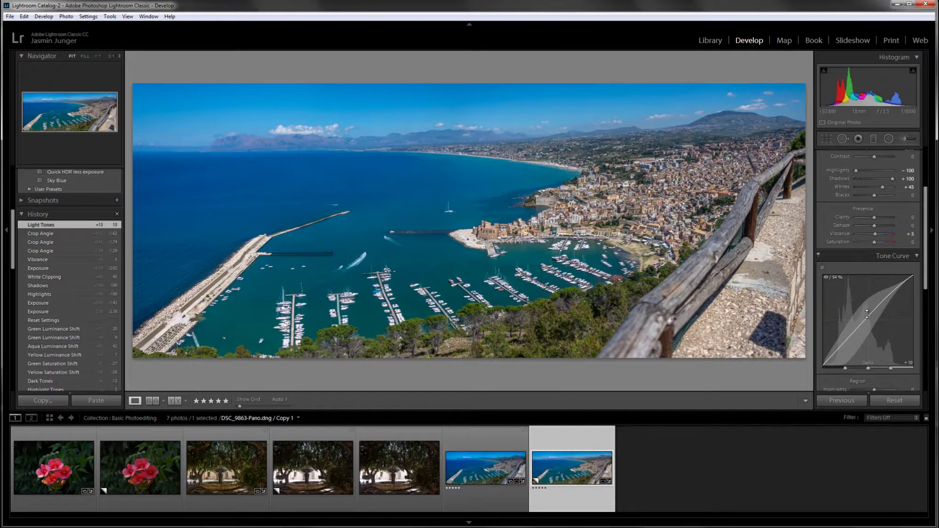
scroll(868, 317, down, 2)
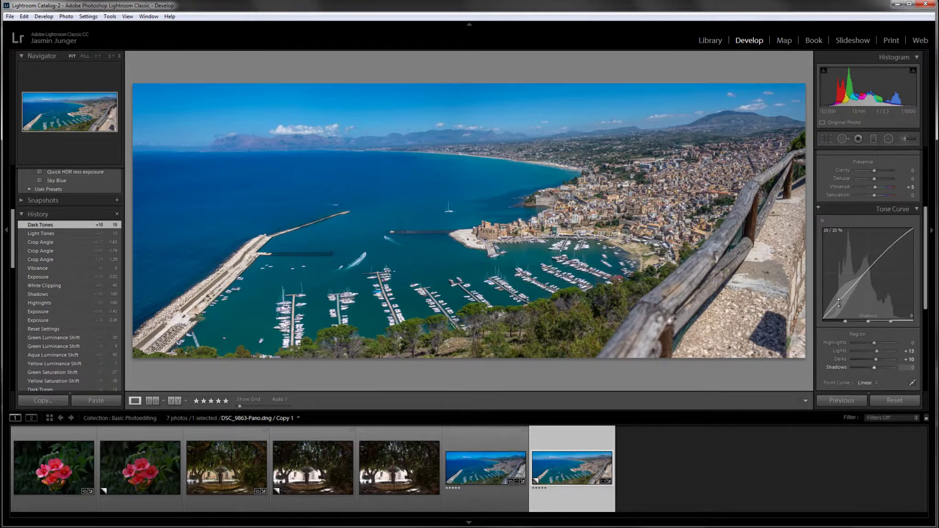
drag(839, 305, 839, 306)
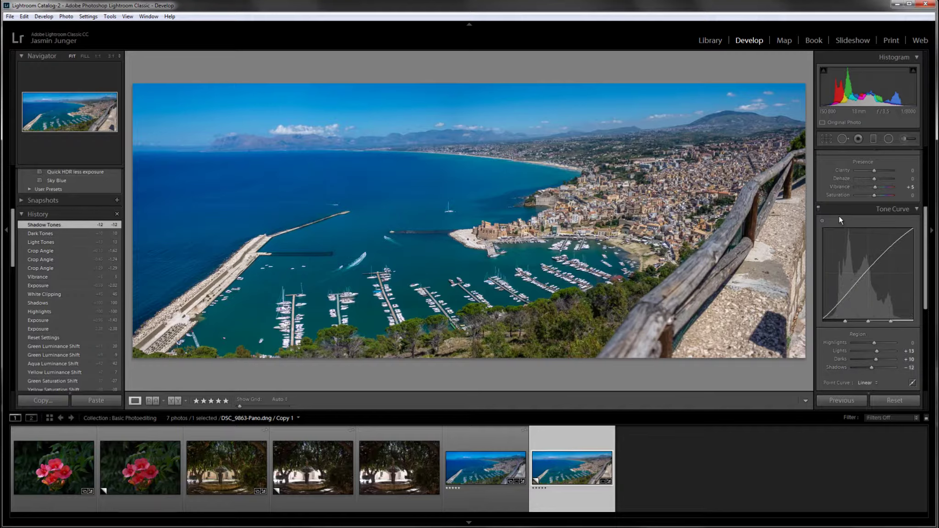
scroll(840, 215, up, 5)
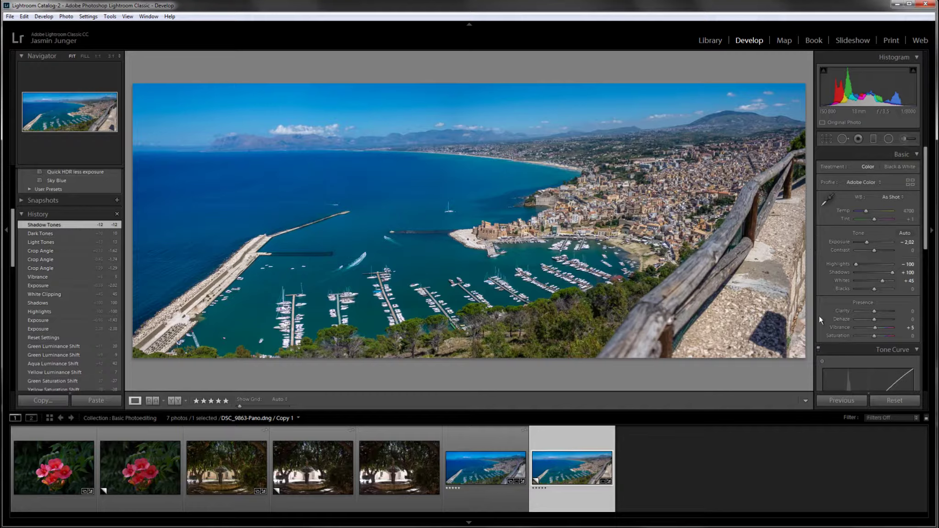
scroll(819, 316, down, 2)
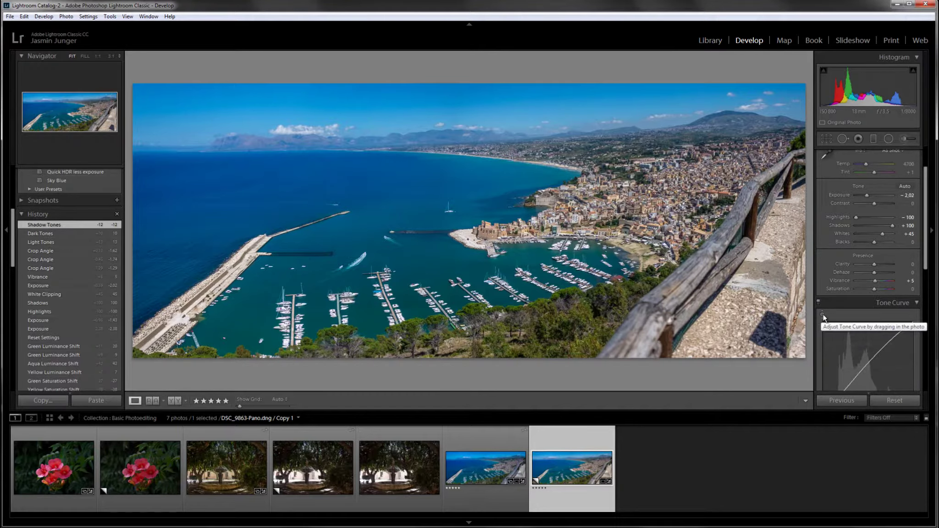
Sample a dark area with the Tone Curve targeted tool and settle curve Shadows at -14.
click(823, 315)
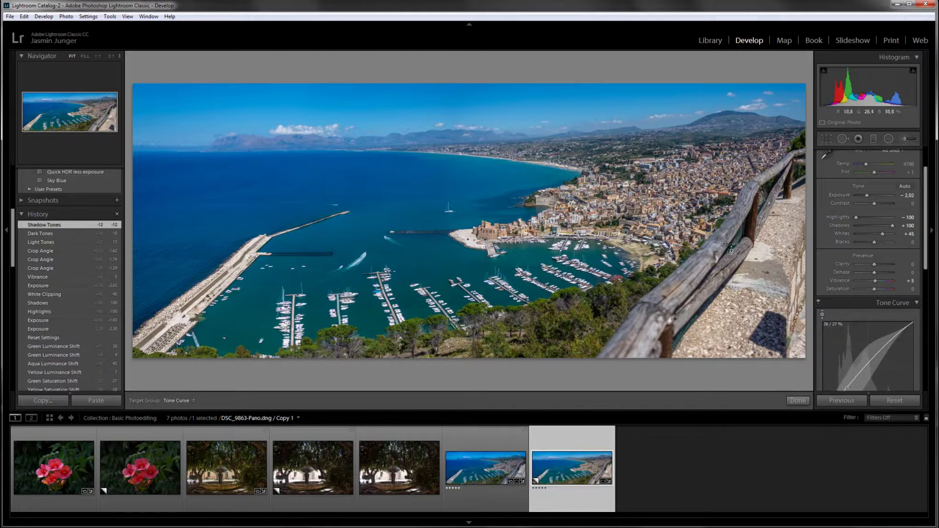
scroll(842, 250, down, 3)
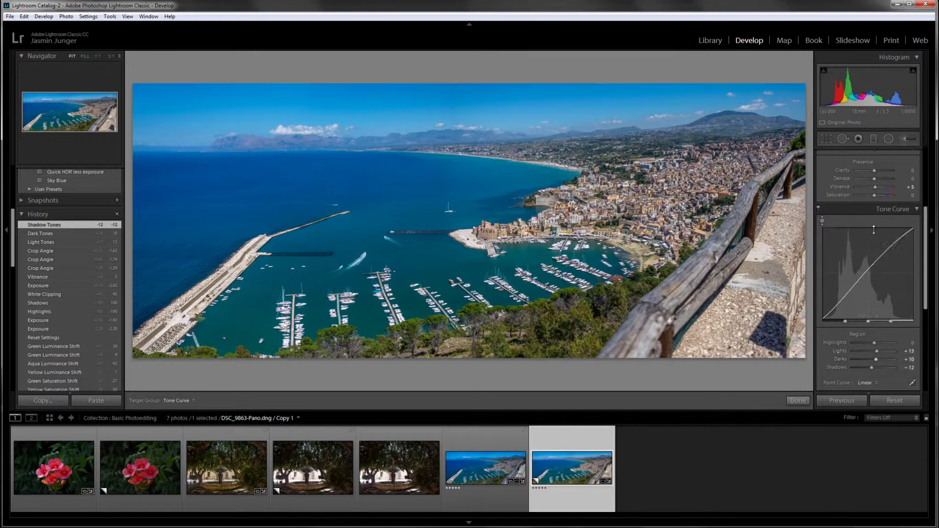
scroll(832, 275, down, 2)
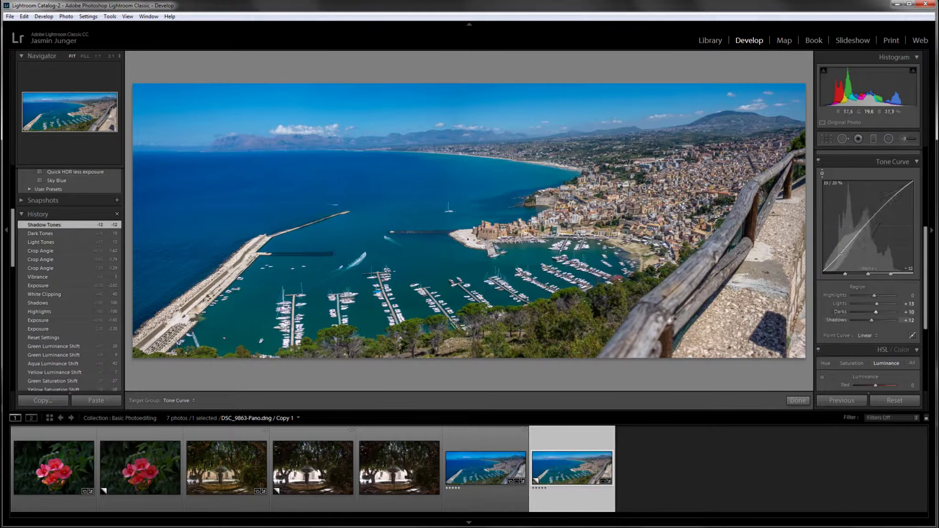
mouse_move(643, 186)
mouse_down()
mouse_move(643, 166)
mouse_move(646, 200)
mouse_move(645, 183)
mouse_up()
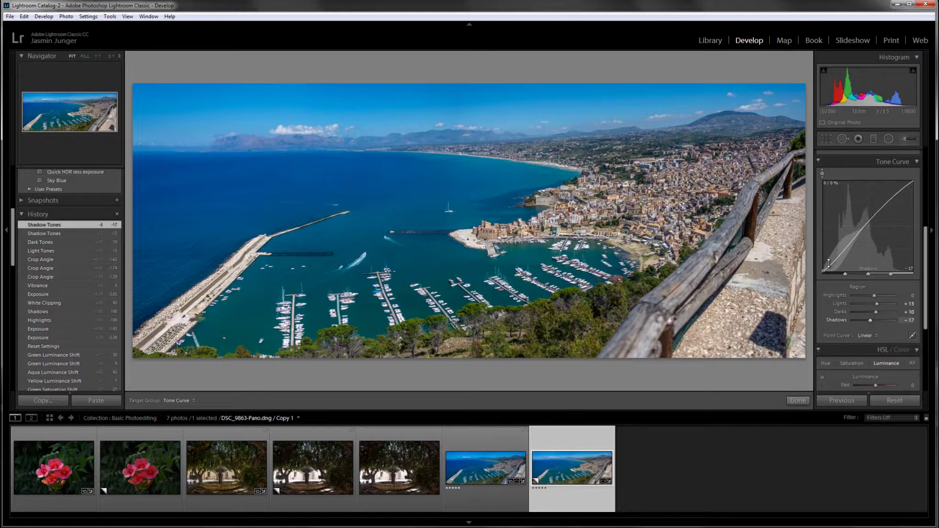
drag(838, 258, 838, 254)
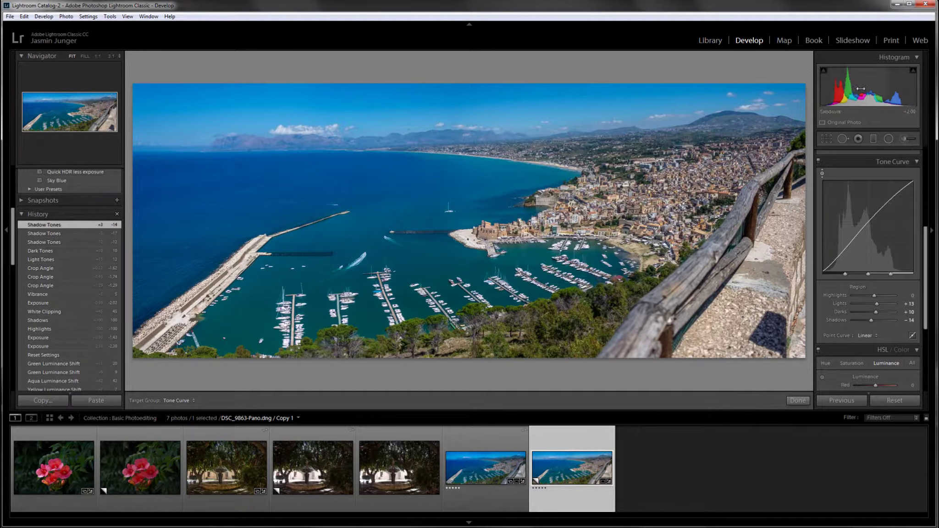
Exit the targeted adjustment tool and work Shadows from the histogram, leaving it at +100.
scroll(882, 178, up, 2)
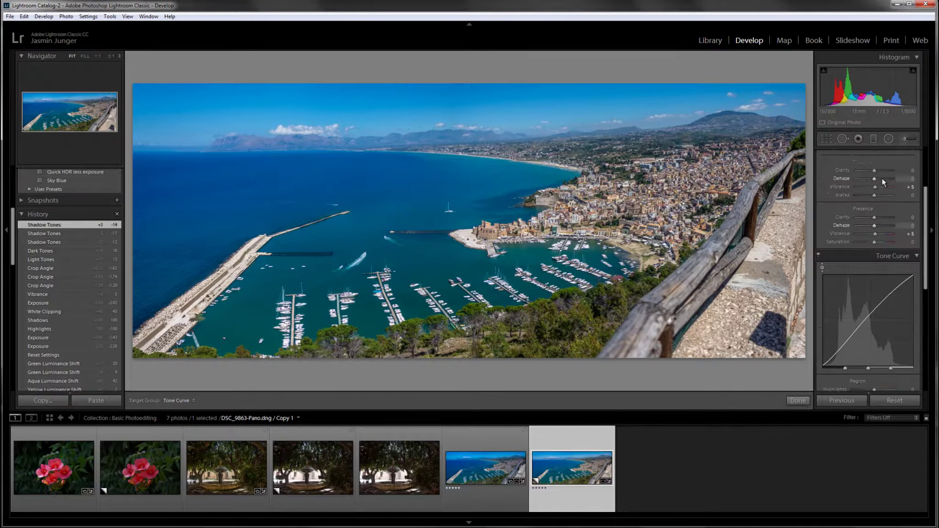
scroll(882, 177, up, 2)
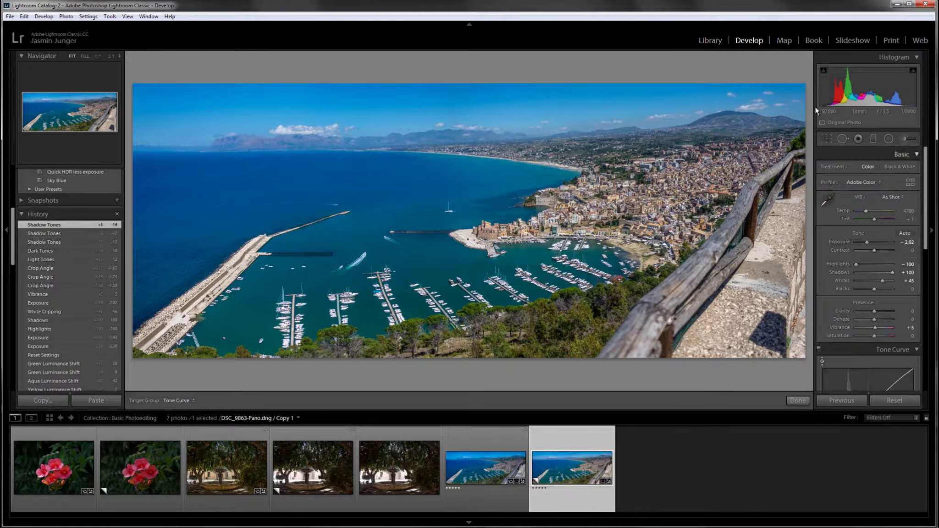
click(838, 84)
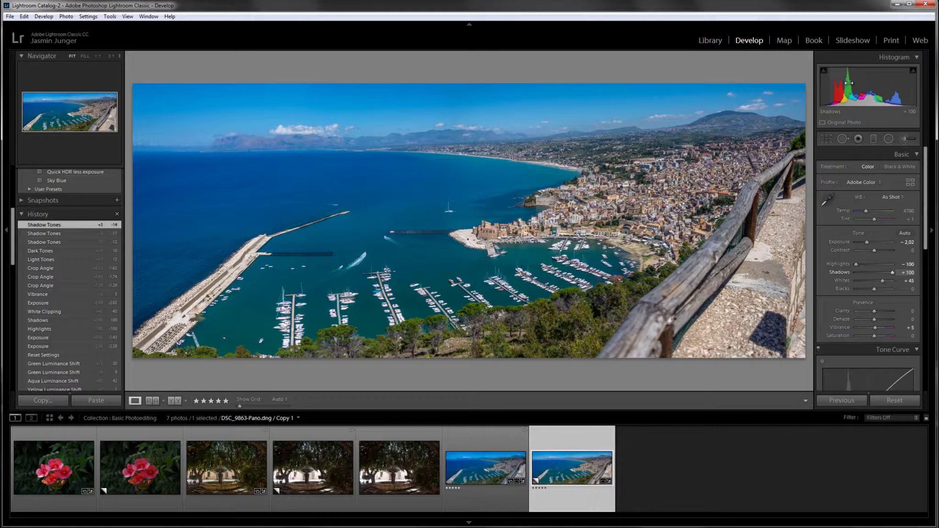
mouse_move(890, 80)
mouse_down()
mouse_move(840, 76)
mouse_move(899, 70)
mouse_up()
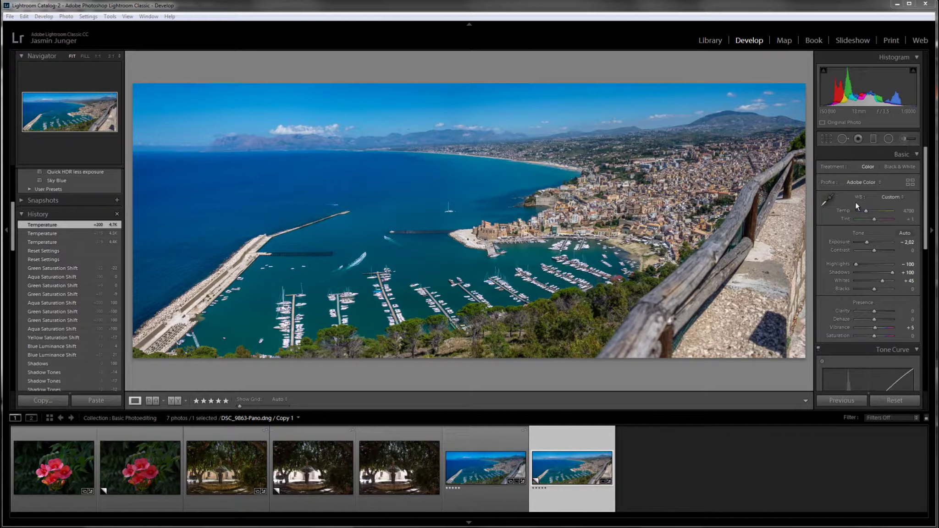
Cool the white balance by lowering Temp from 4700 to 4381.
click(866, 210)
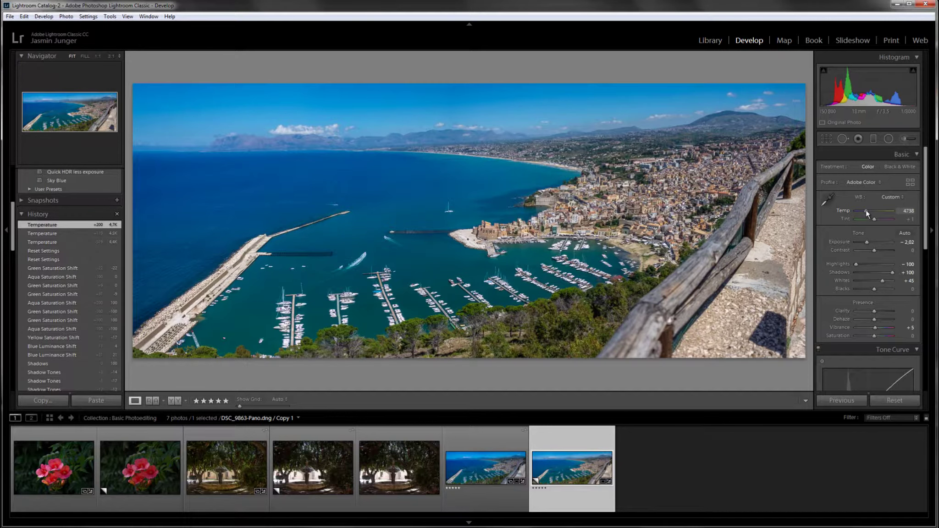
drag(866, 210, 864, 210)
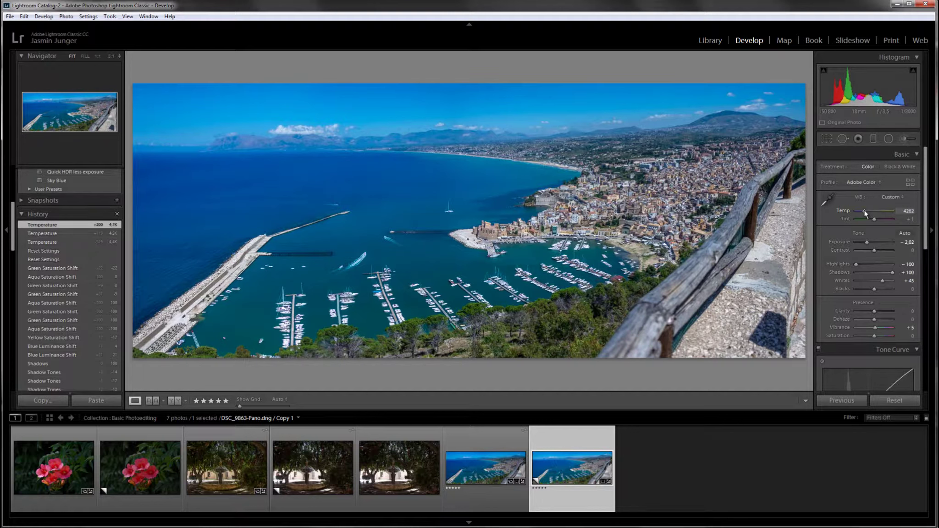
drag(864, 211, 865, 211)
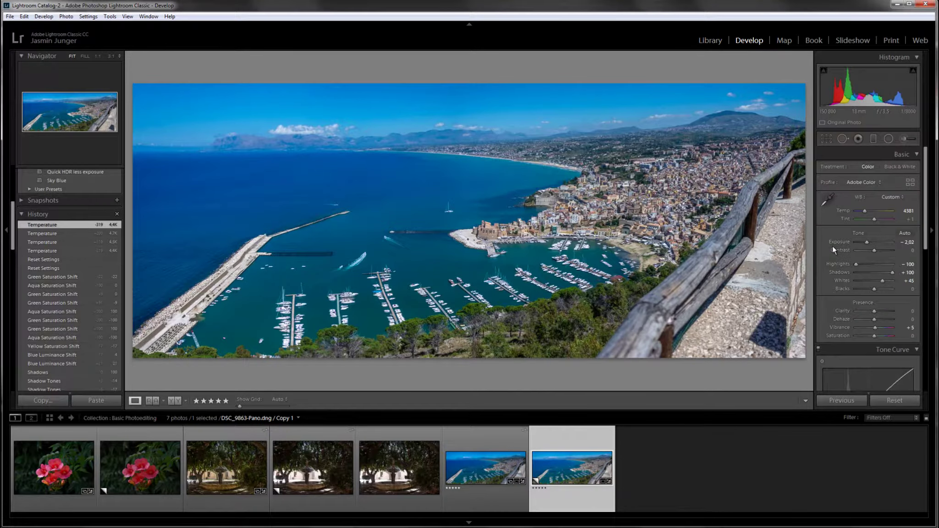
In HSL Luminance, raise Yellow to +36, Green to +56 and Aqua to +44.
scroll(833, 248, down, 3)
scroll(831, 245, down, 5)
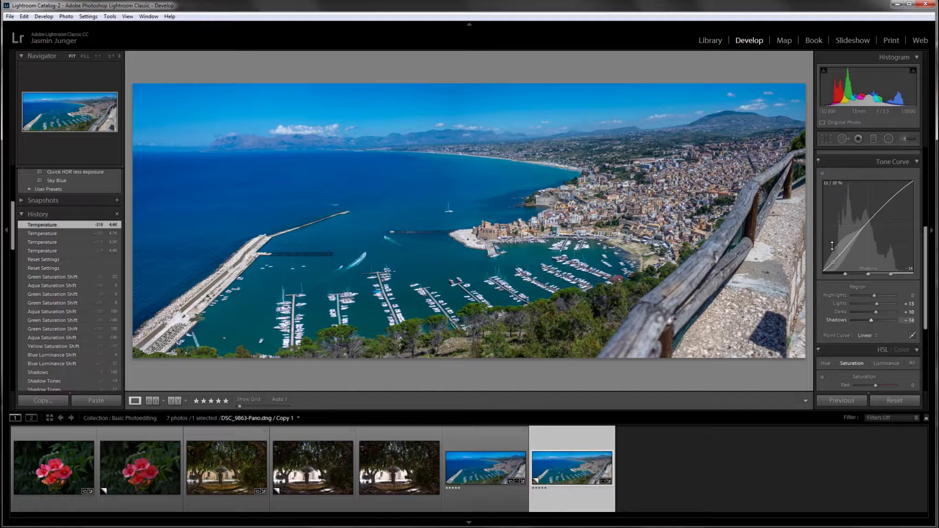
scroll(832, 245, down, 4)
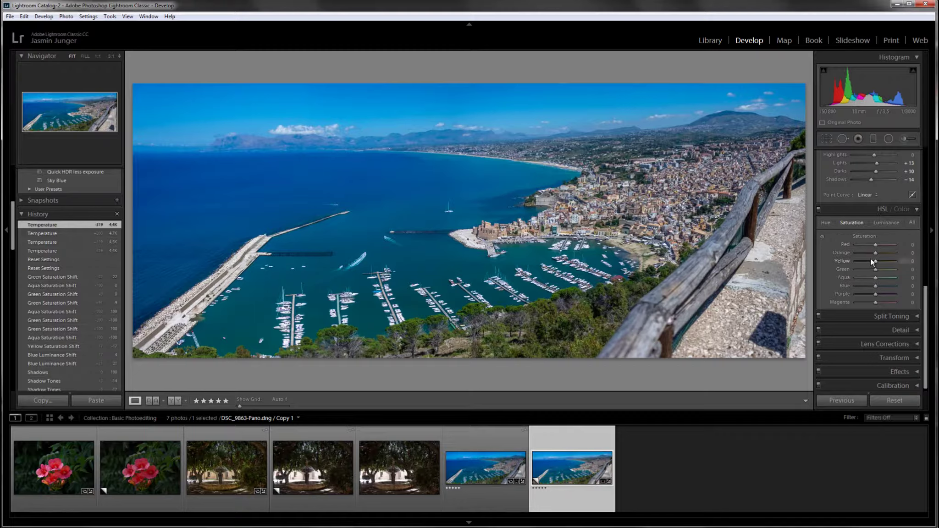
click(887, 222)
drag(877, 270, 879, 266)
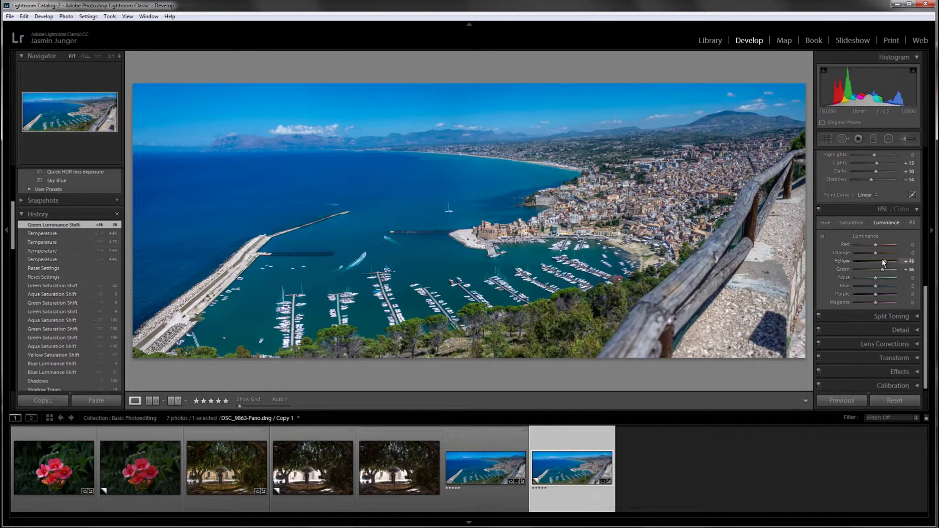
drag(881, 260, 881, 259)
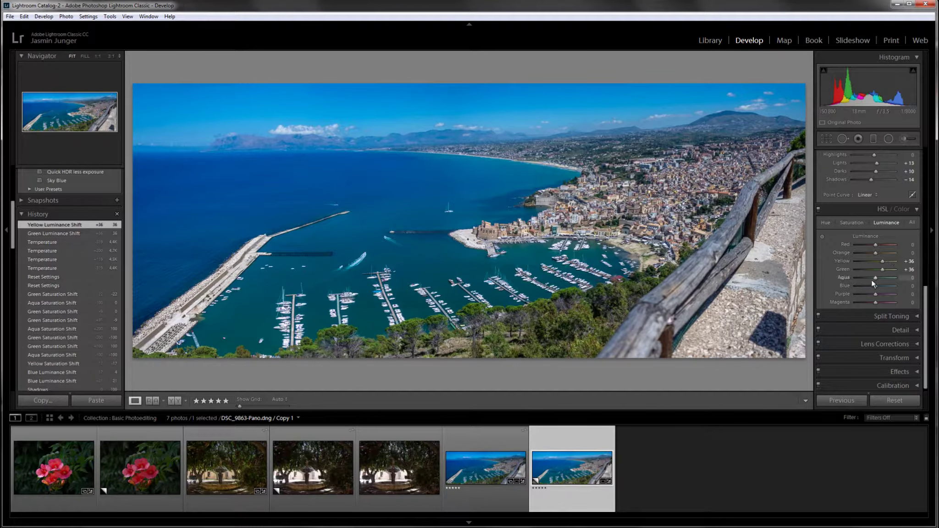
mouse_move(875, 278)
mouse_down()
mouse_move(889, 275)
mouse_move(876, 284)
mouse_up()
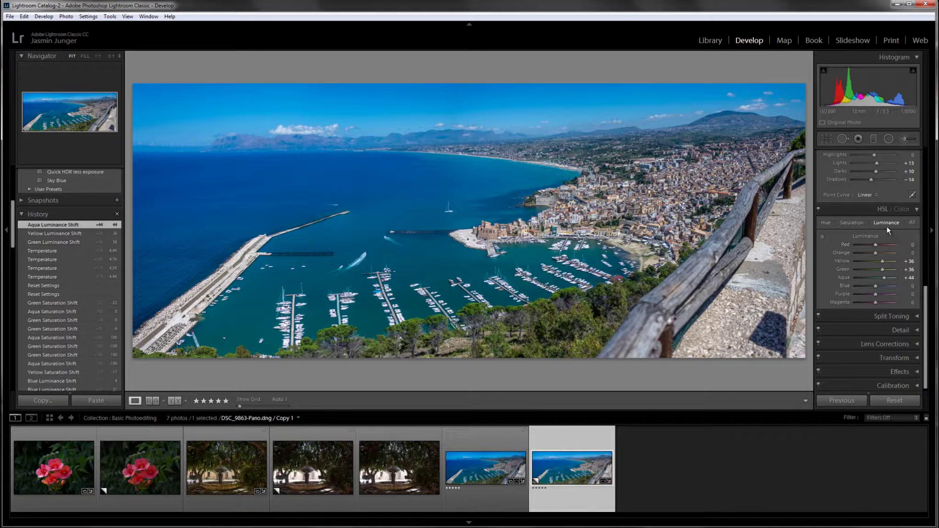
Lower Green saturation to −29 with Aqua reset to 0, then zoom 1:1 on the harbour piers.
click(849, 220)
drag(881, 277, 875, 278)
double_click(843, 278)
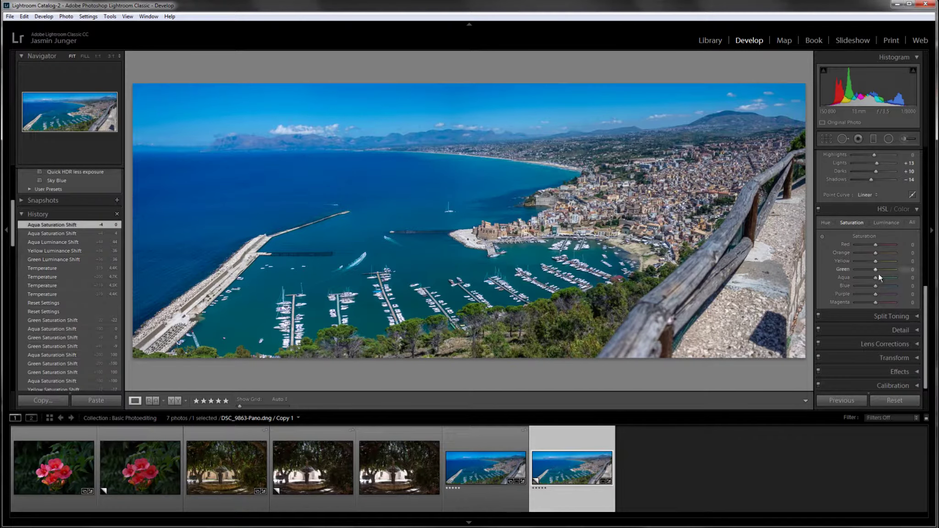
drag(876, 269, 870, 270)
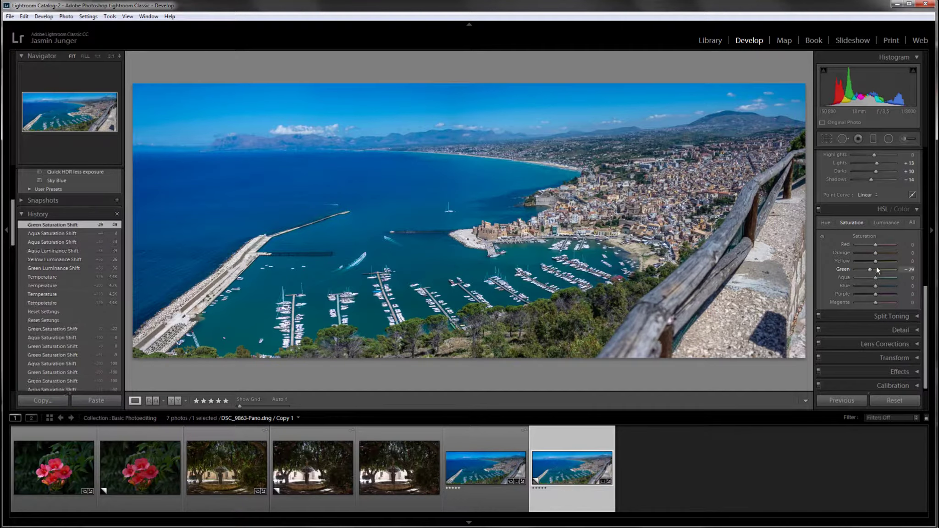
click(888, 222)
click(472, 314)
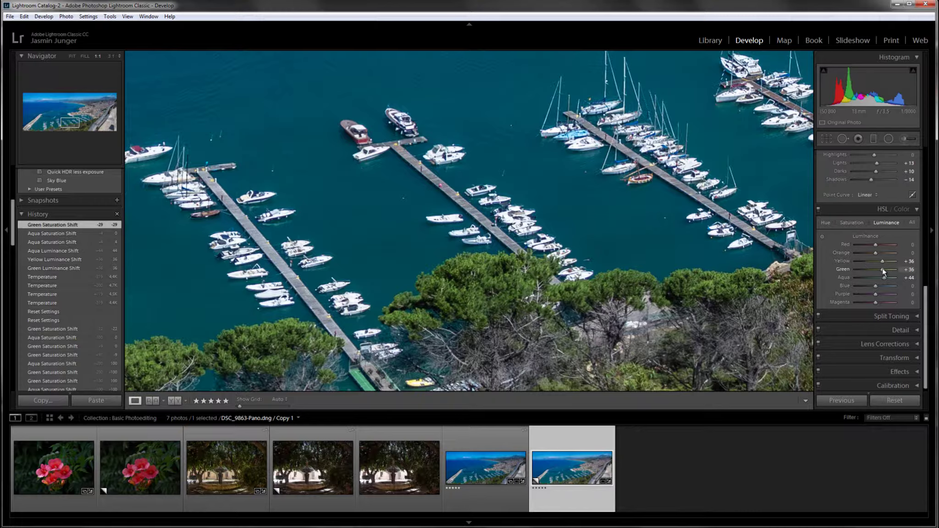
Try extreme Green and Aqua luminance values, from +100 down to −100, on the harbour.
drag(883, 271, 820, 277)
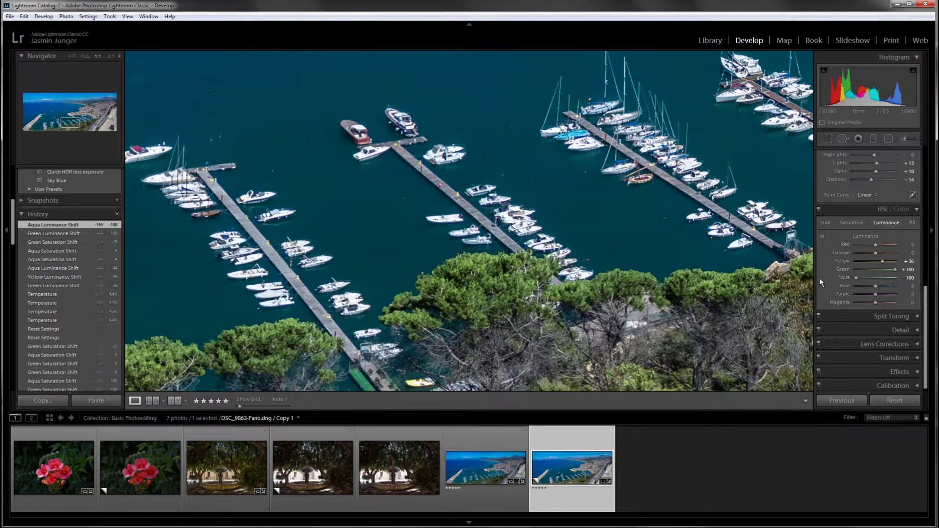
drag(857, 277, 904, 281)
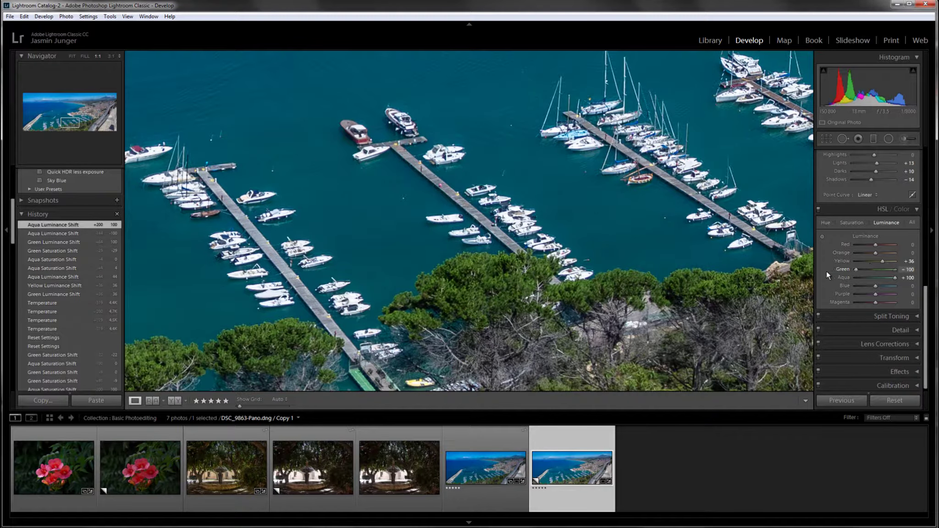
drag(827, 274, 824, 275)
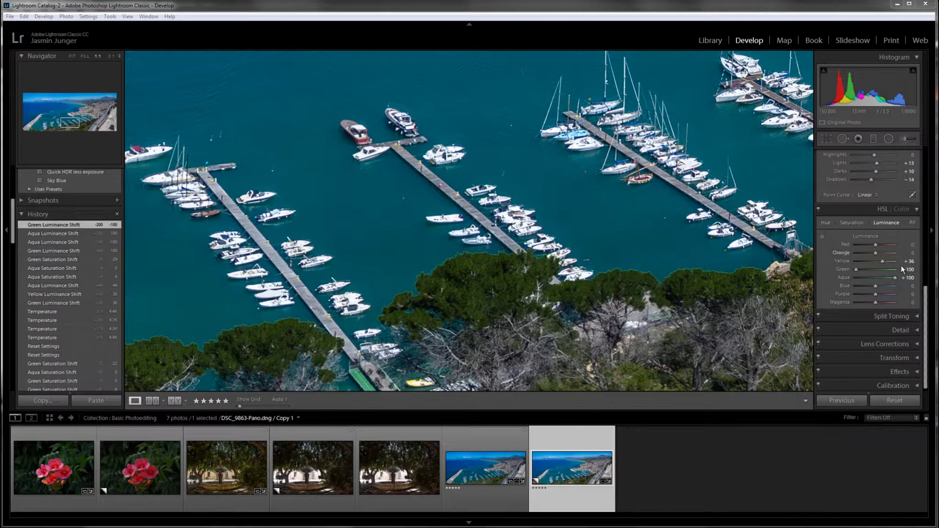
click(881, 270)
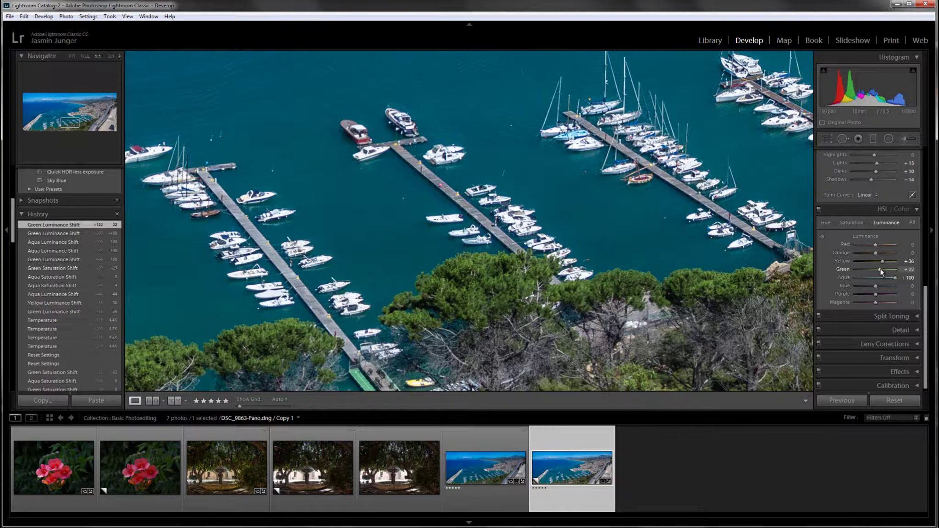
Revert via History to the Aqua Saturation Shift state with Yellow +36, Green +56, Aqua +44.
click(66, 260)
click(62, 277)
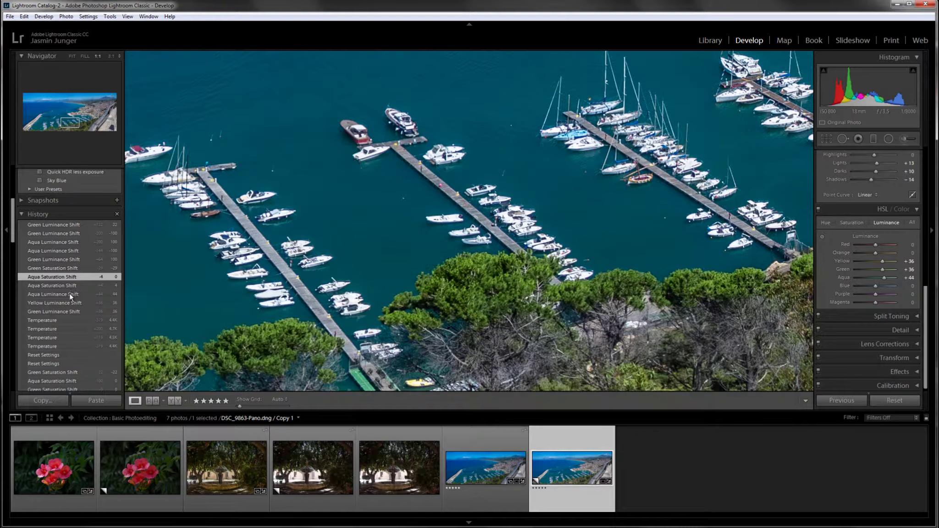
click(67, 283)
Zoom out, clear the copy's adjustments, and select the original panorama in the filmstrip.
key(z)
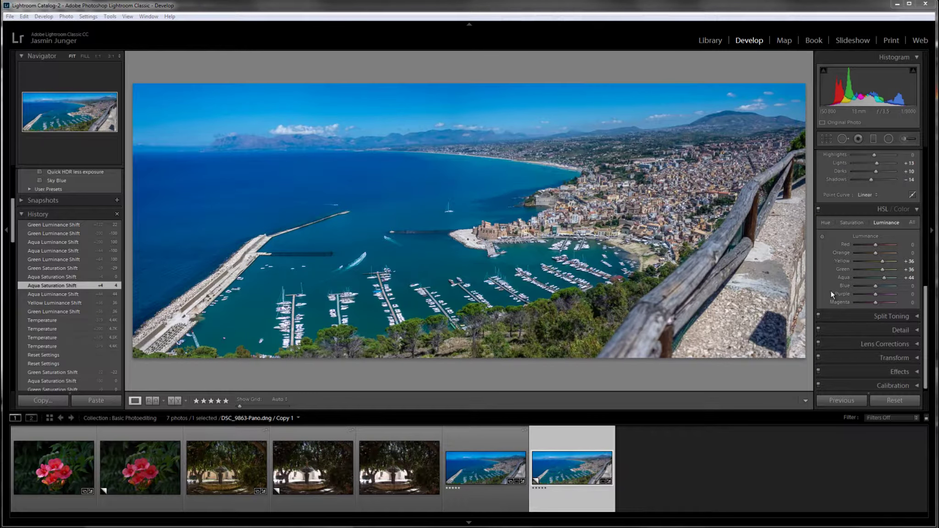
click(901, 403)
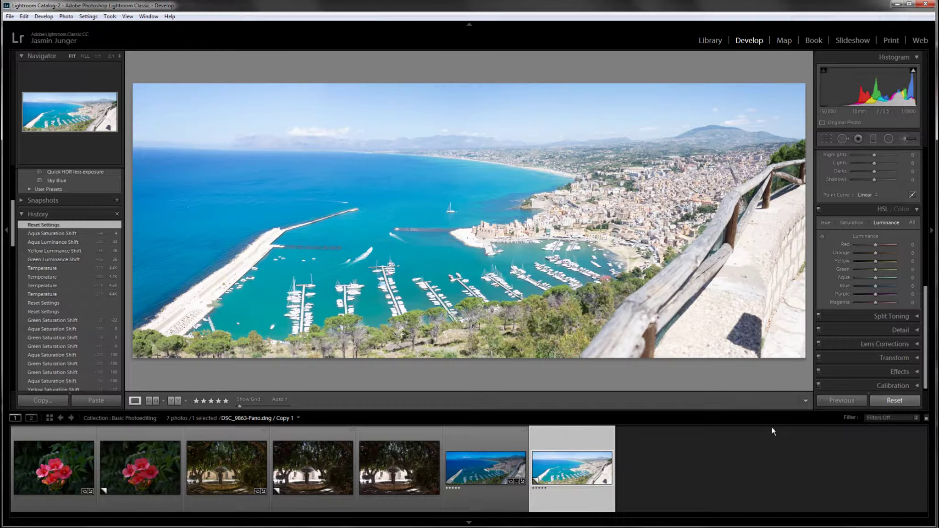
click(505, 468)
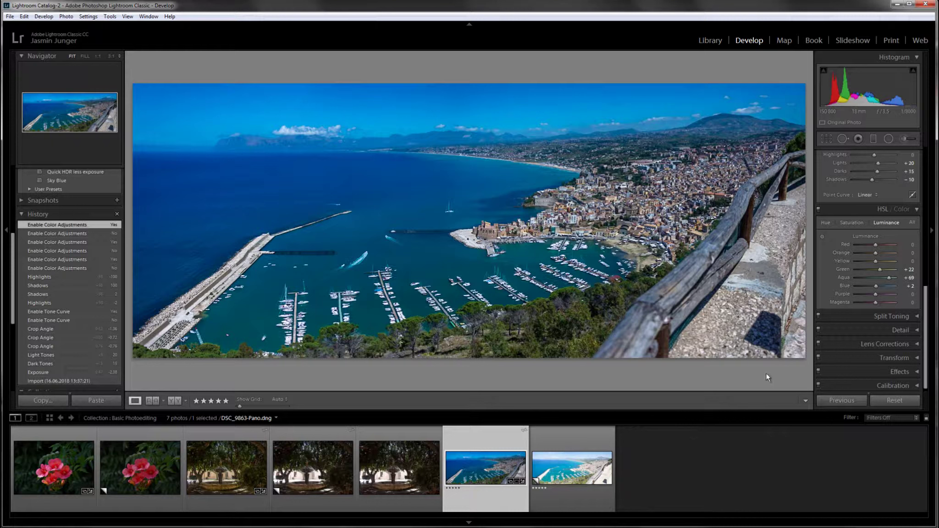
scroll(823, 313, up, 3)
scroll(824, 314, up, 4)
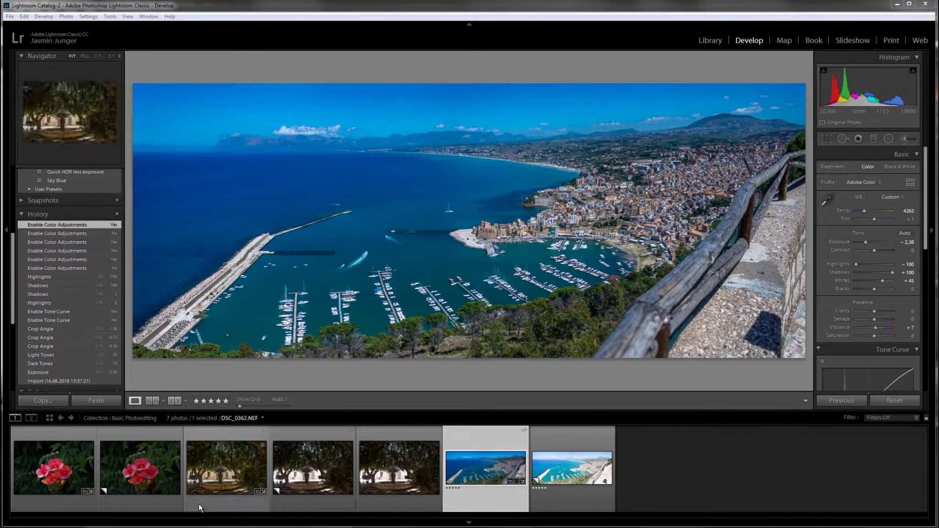
Alternate between the flower's unedited virtual copy and edited original twice, ending on the original.
click(131, 475)
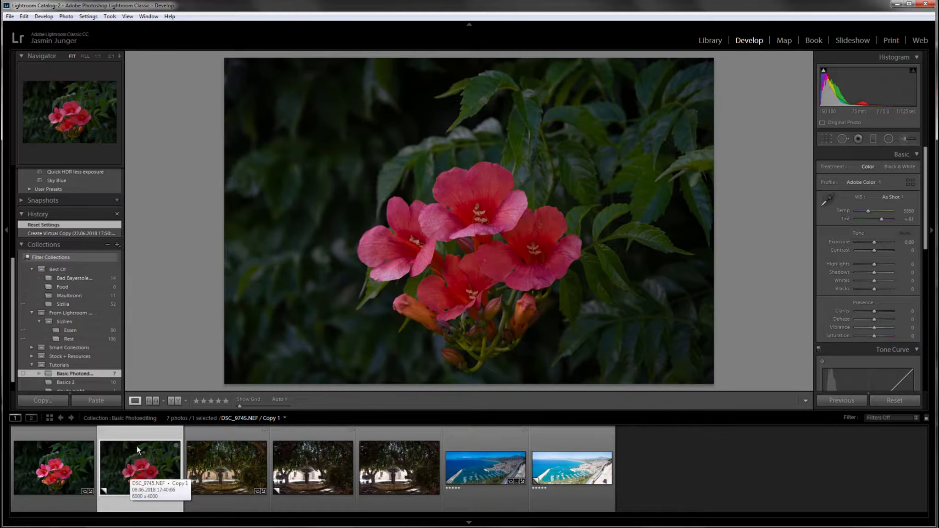
click(58, 467)
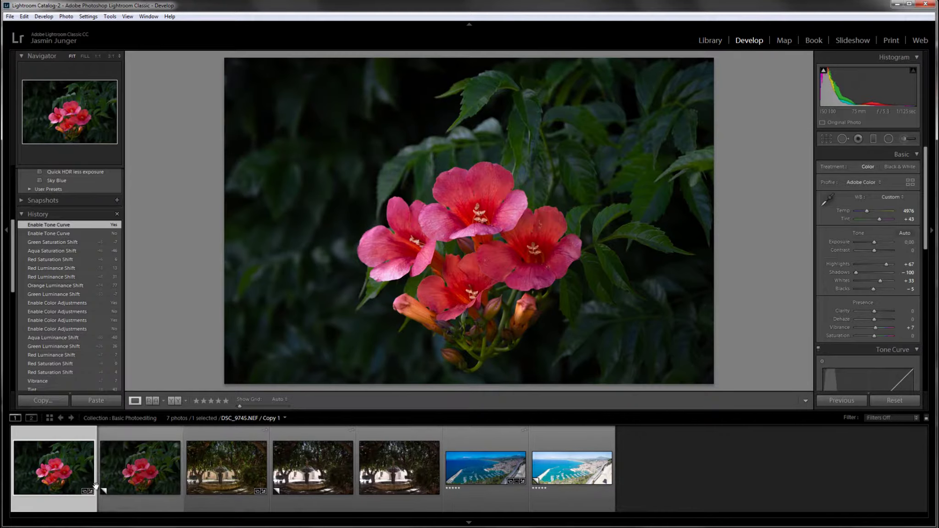
click(128, 477)
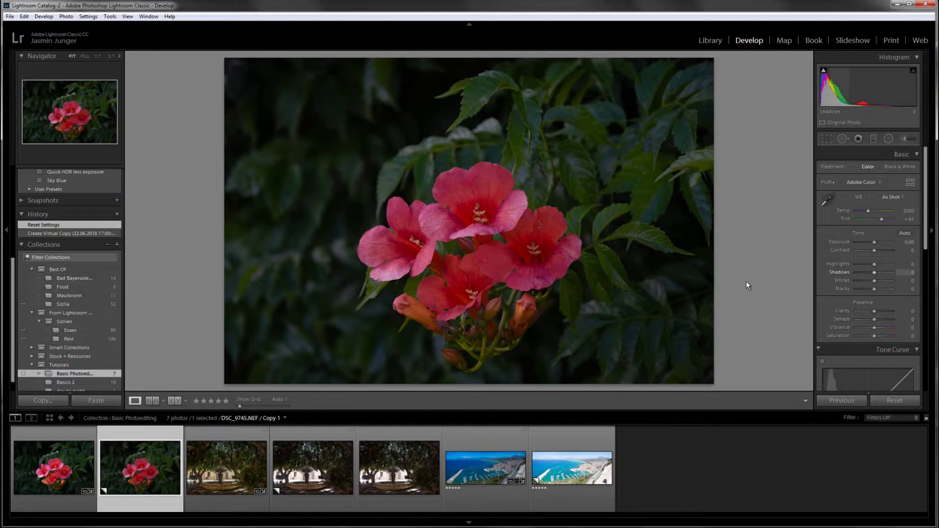
click(66, 476)
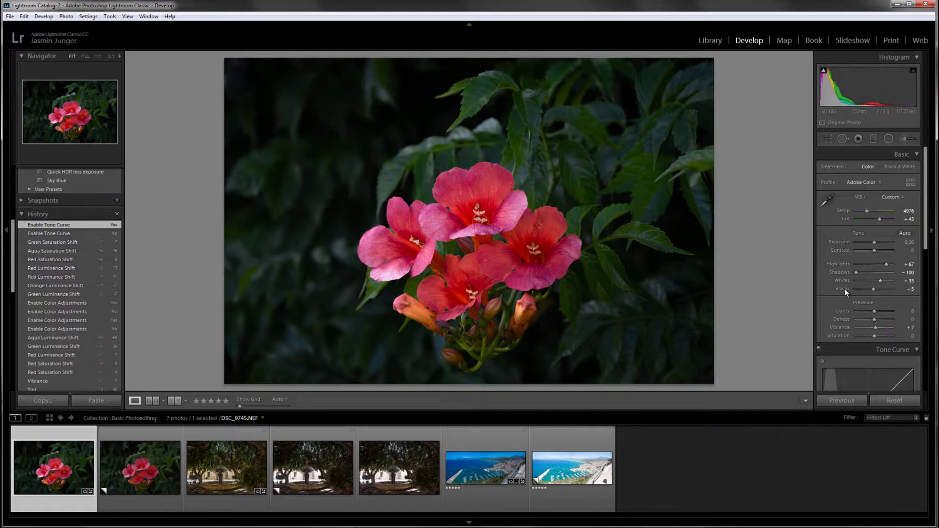
scroll(845, 288, down, 1)
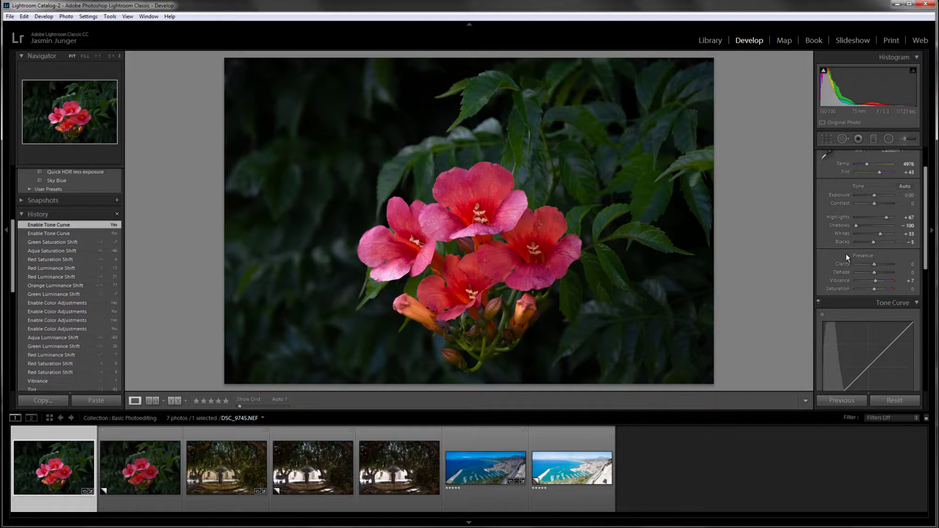
Disable the flower's HSL adjustments, compare against the virtual copy, then re-enable HSL.
scroll(846, 254, down, 2)
scroll(847, 254, down, 3)
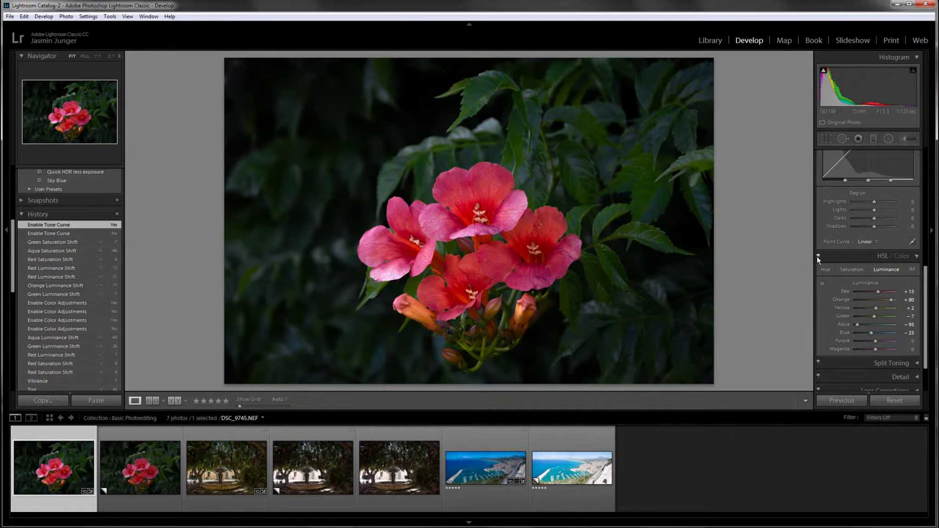
click(817, 255)
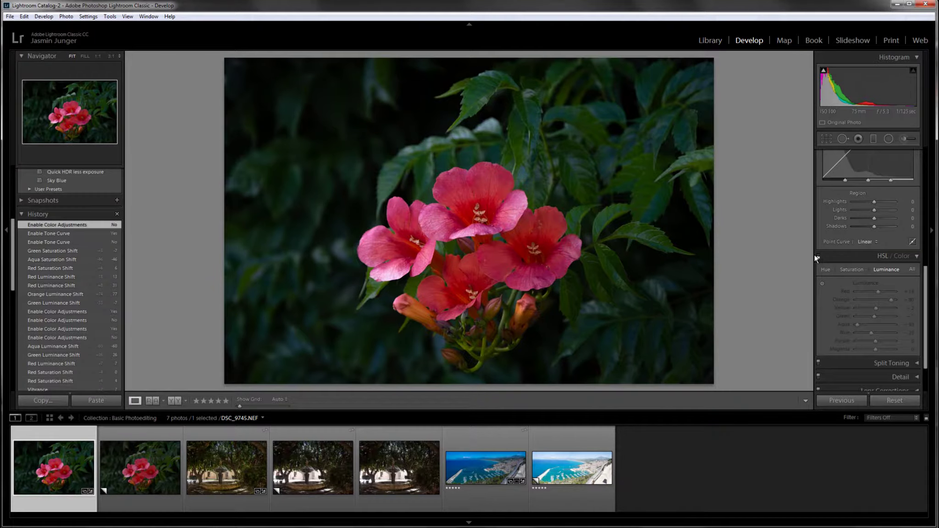
click(146, 475)
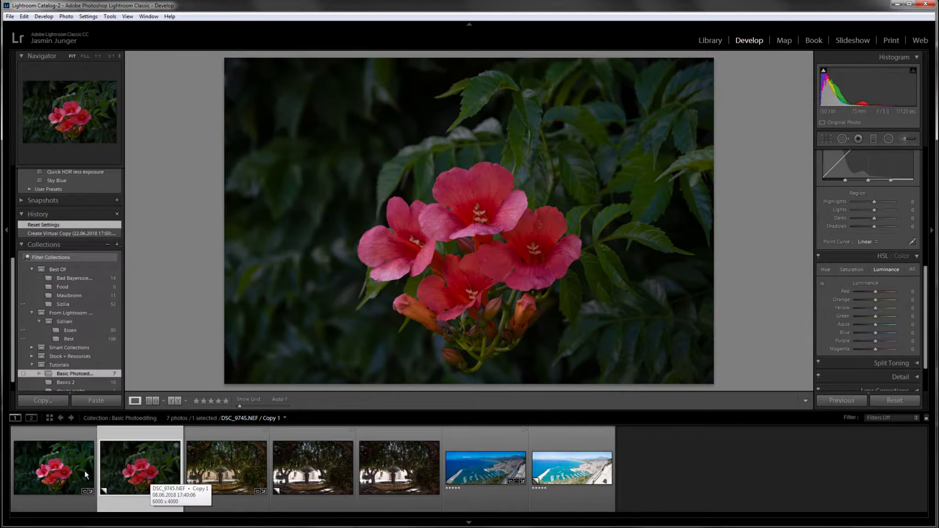
click(70, 470)
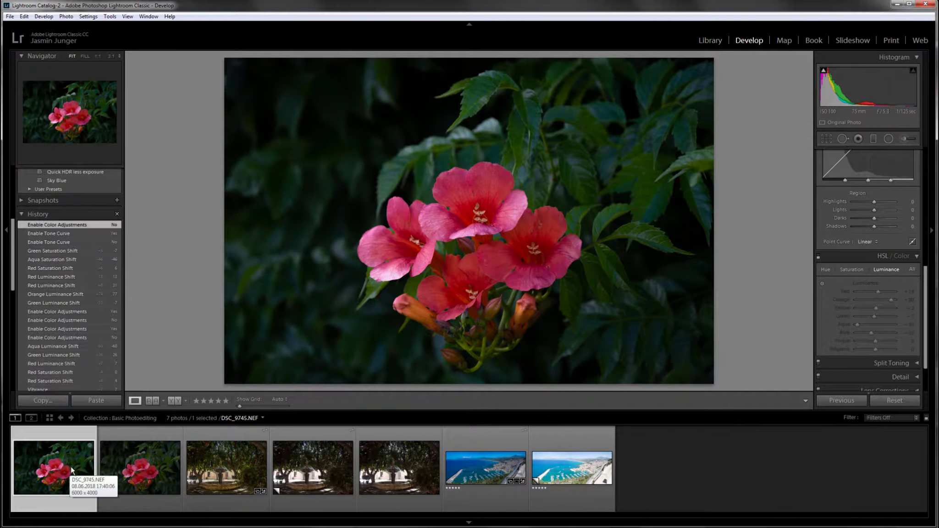
click(818, 256)
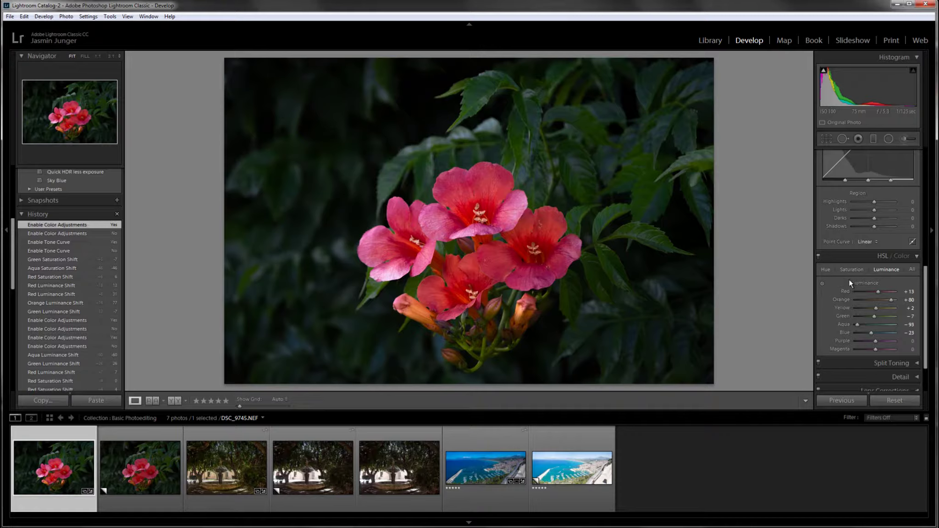
Darken the petals with the targeted tool, set Orange luminance to +71 and Aqua to −100.
click(822, 283)
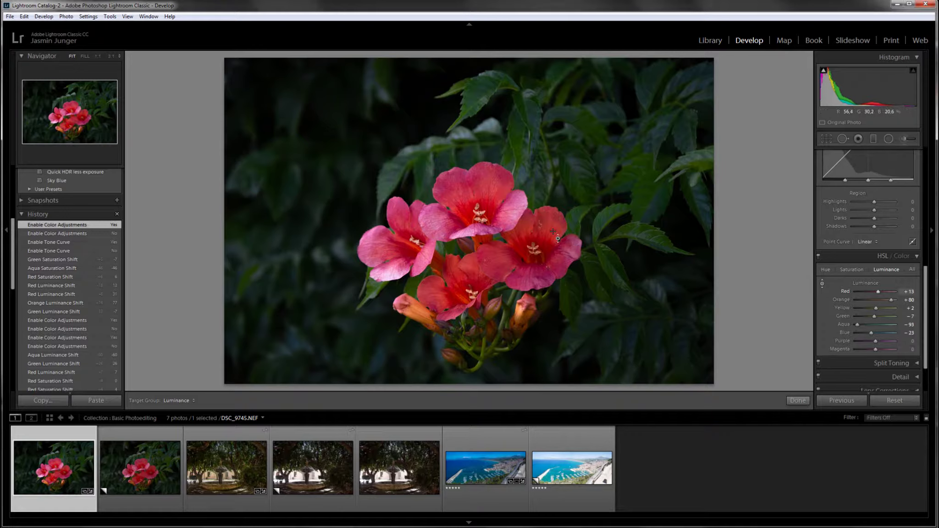
drag(550, 219, 548, 232)
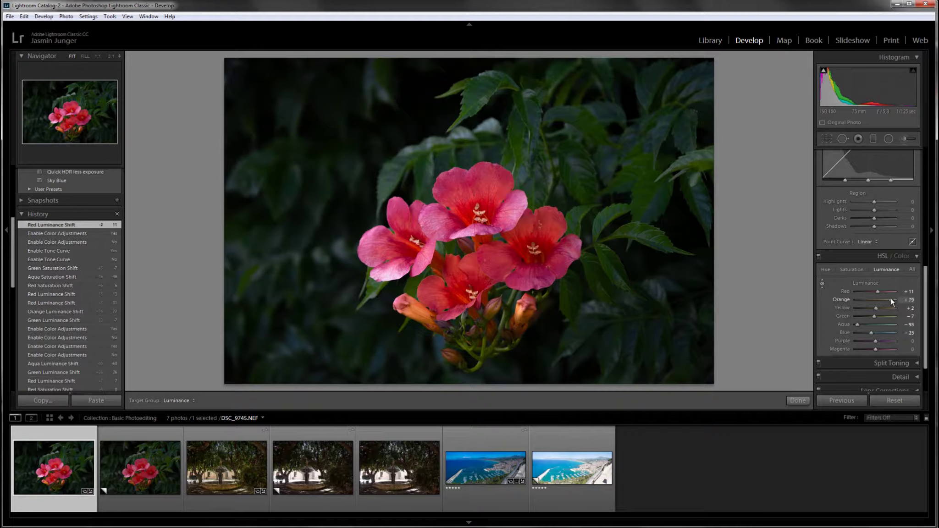
mouse_move(890, 298)
mouse_down()
mouse_move(865, 302)
mouse_move(888, 302)
mouse_up()
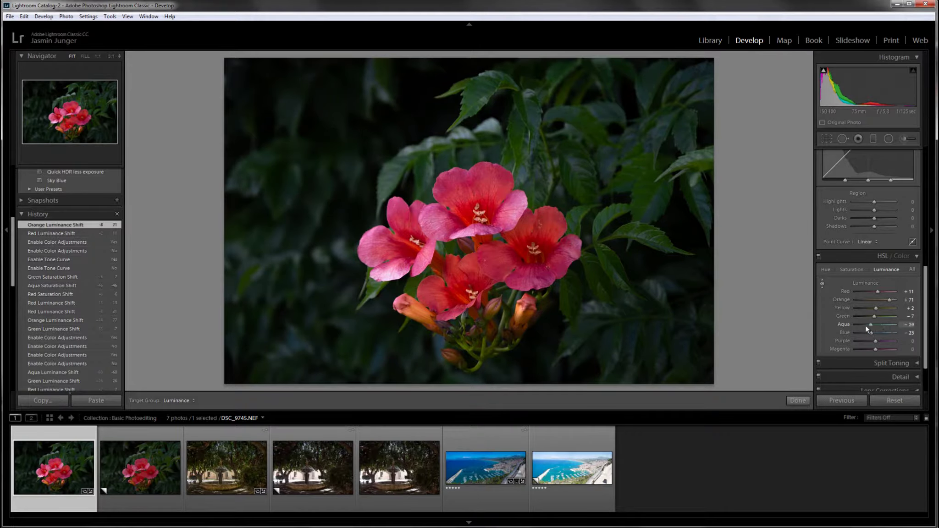
drag(877, 328, 821, 328)
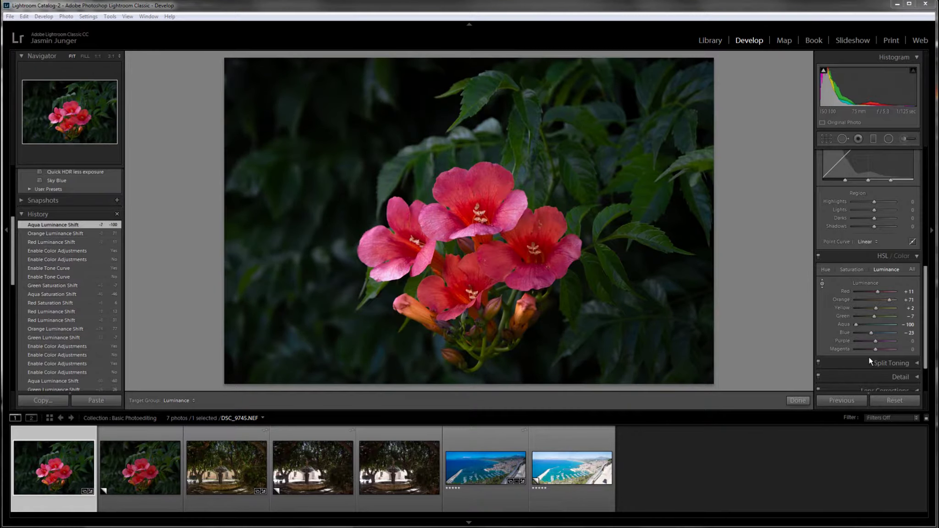
Open the courtyard's virtual copy, glance at the edited original, then return to the unedited copy.
scroll(924, 317, up, 5)
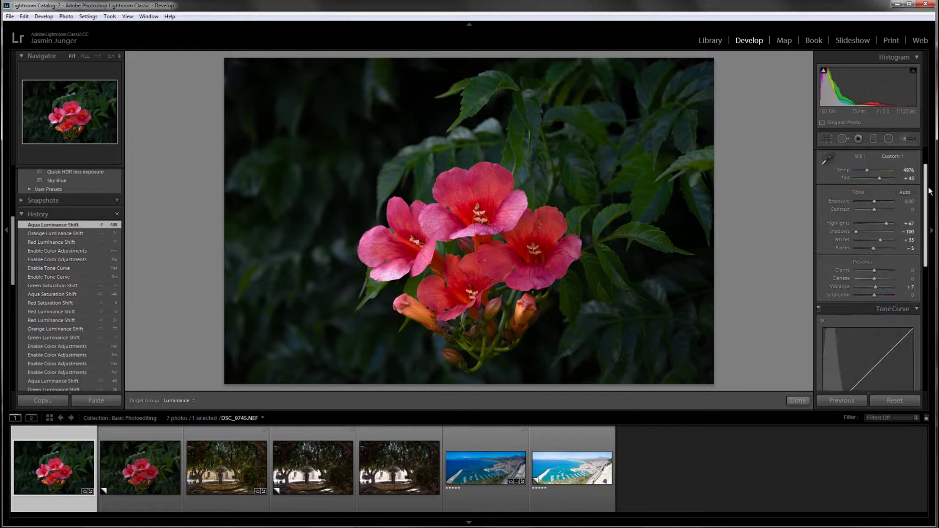
click(305, 477)
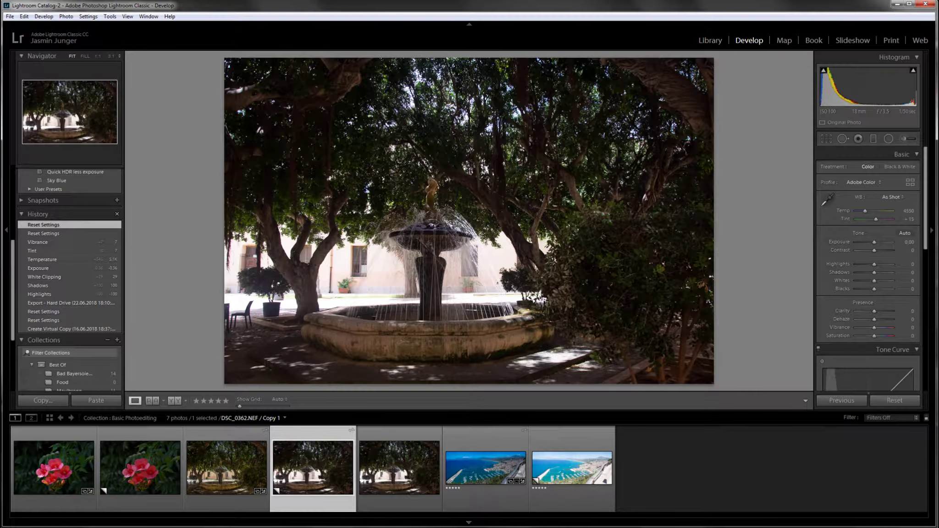
click(243, 472)
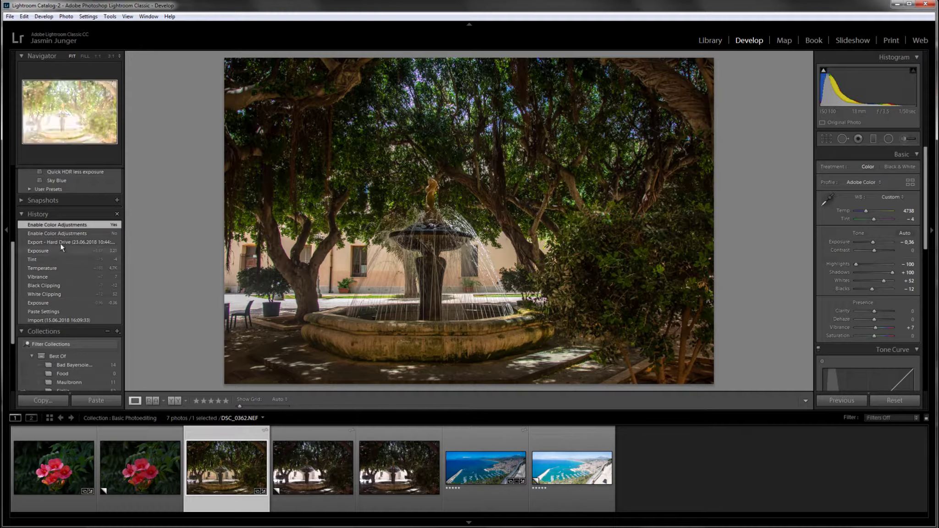
click(328, 453)
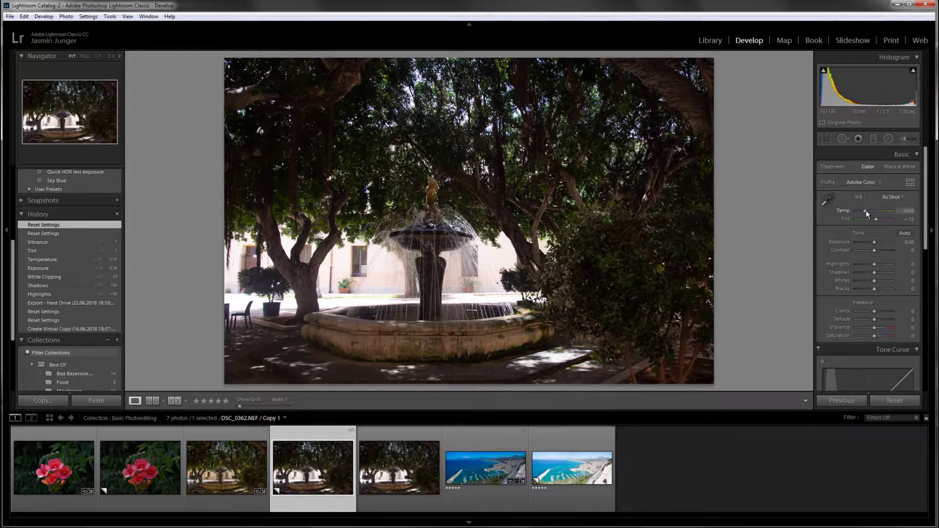
Set the courtyard copy's Temp to 5214 and Tint to 0 in the Basic panel.
drag(868, 211, 871, 213)
drag(871, 213, 869, 211)
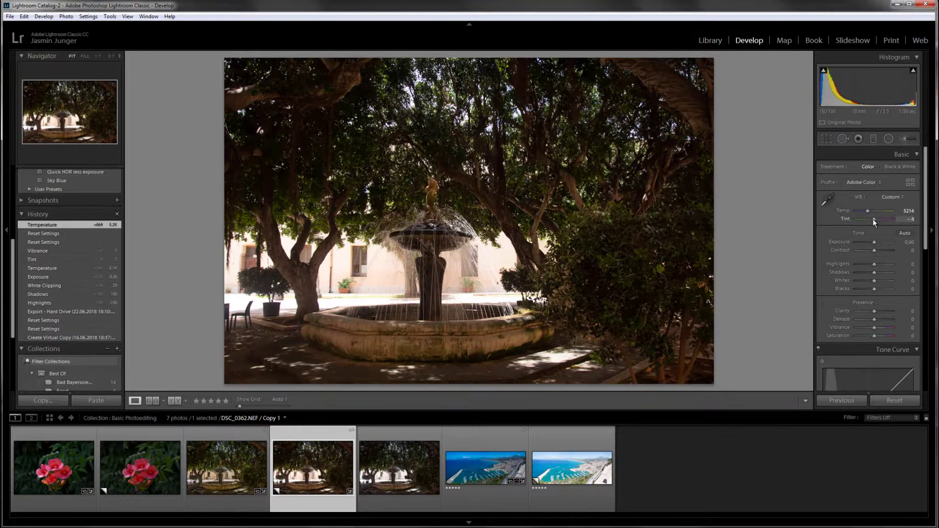
drag(873, 219, 873, 219)
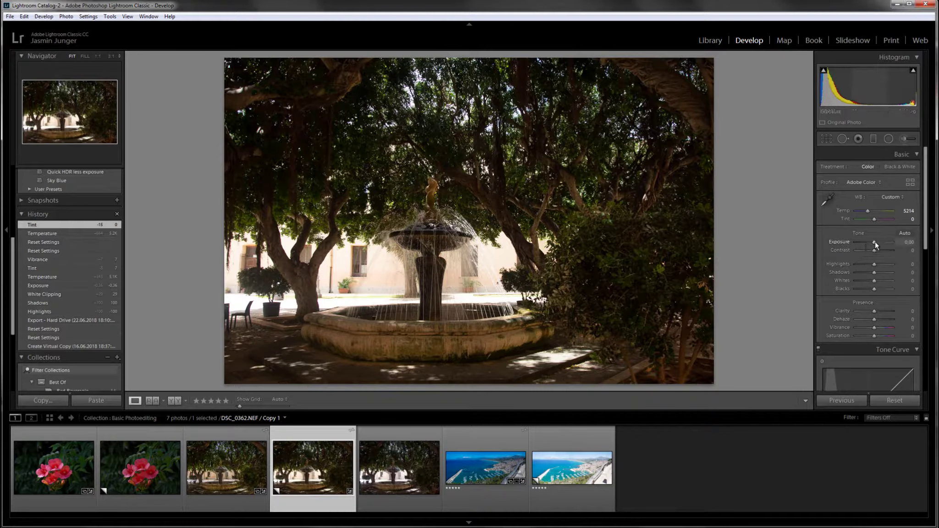
Set Highlights −100, Shadows +100, Whites +31 and Exposure −0.24 in the Basic panel.
drag(874, 264, 837, 265)
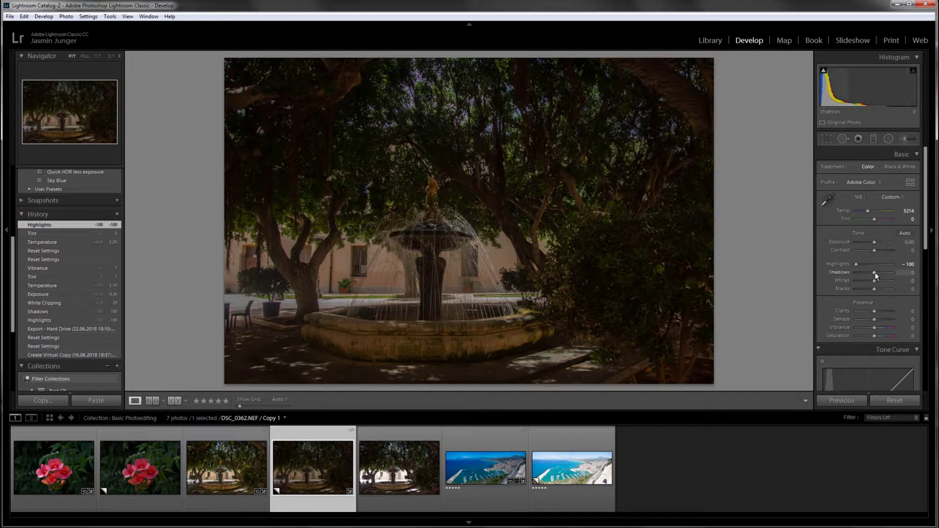
drag(875, 272, 919, 273)
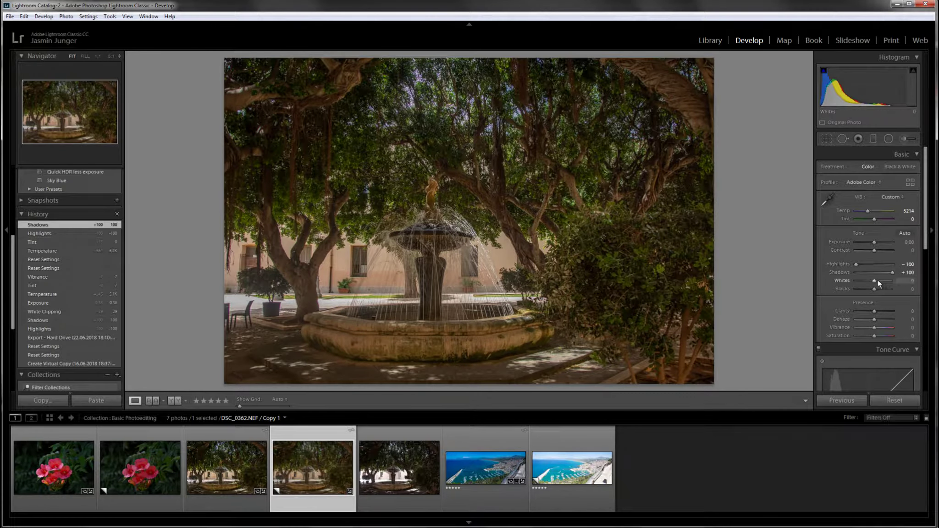
drag(882, 279, 881, 278)
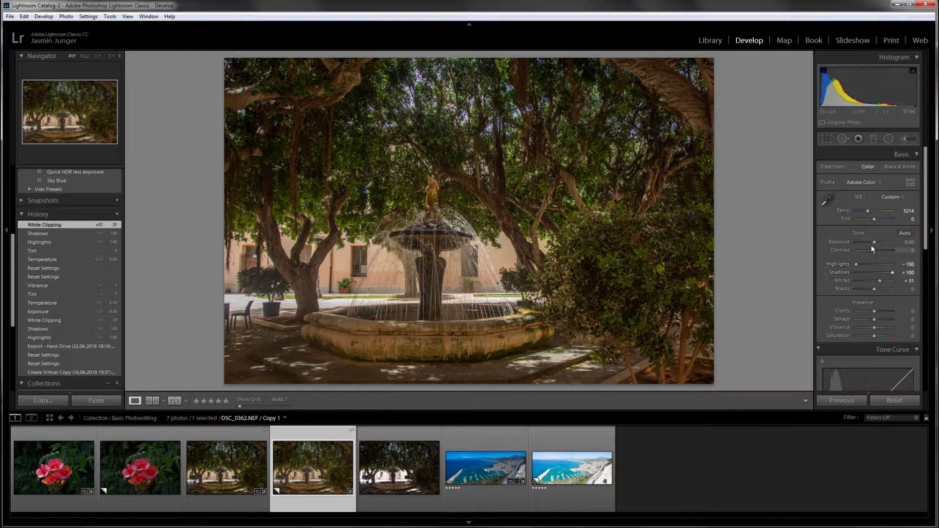
drag(872, 242, 872, 243)
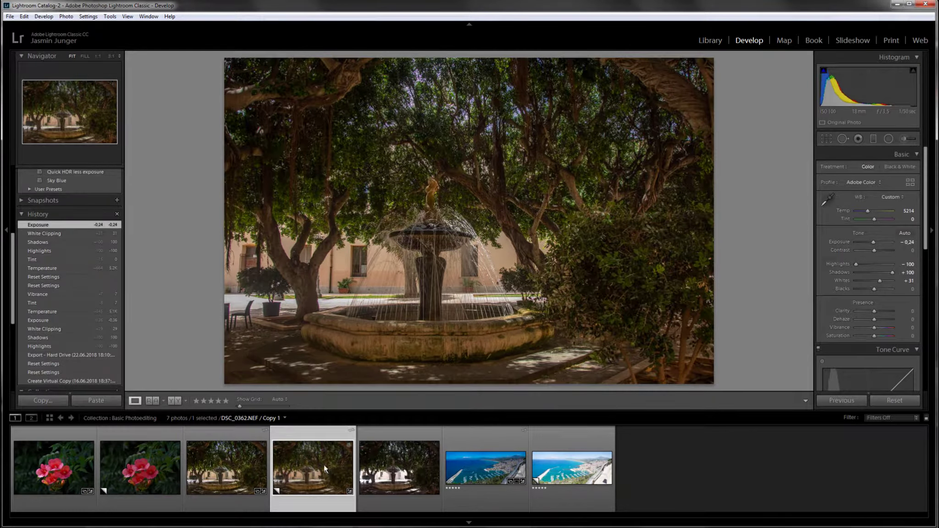
Compare the fountain's edited original with its virtual copy, ending on Copy 1.
click(221, 461)
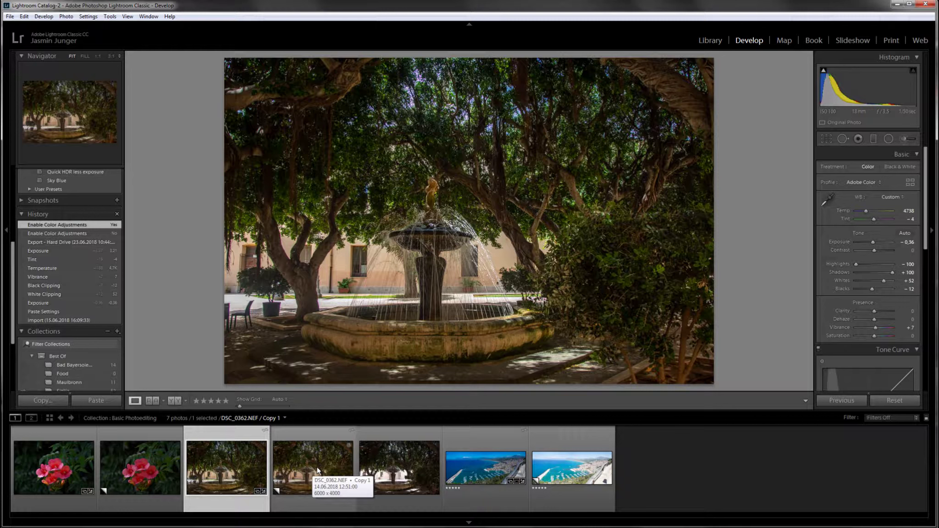
click(317, 471)
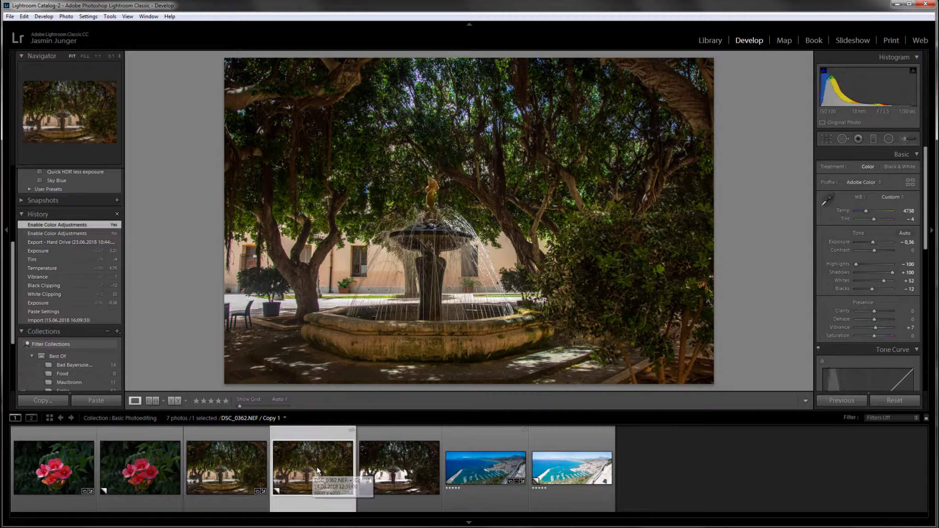
click(247, 476)
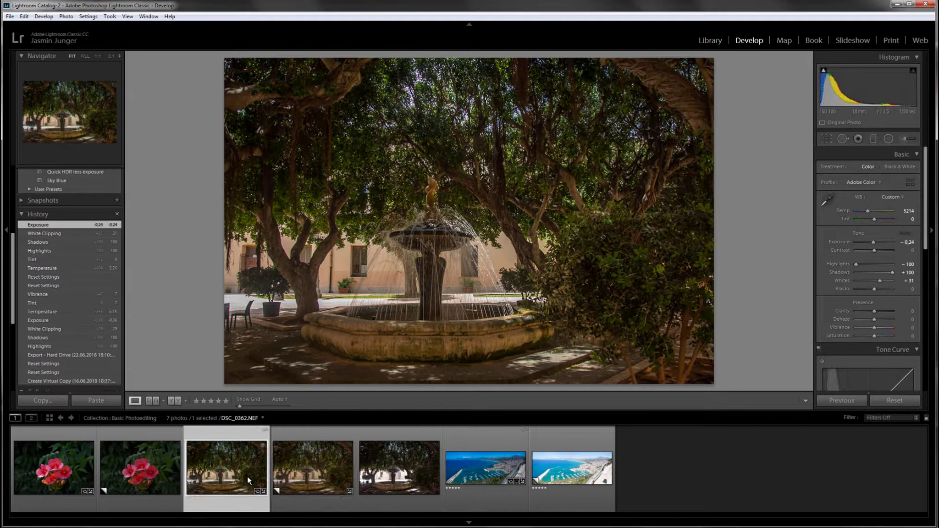
click(313, 471)
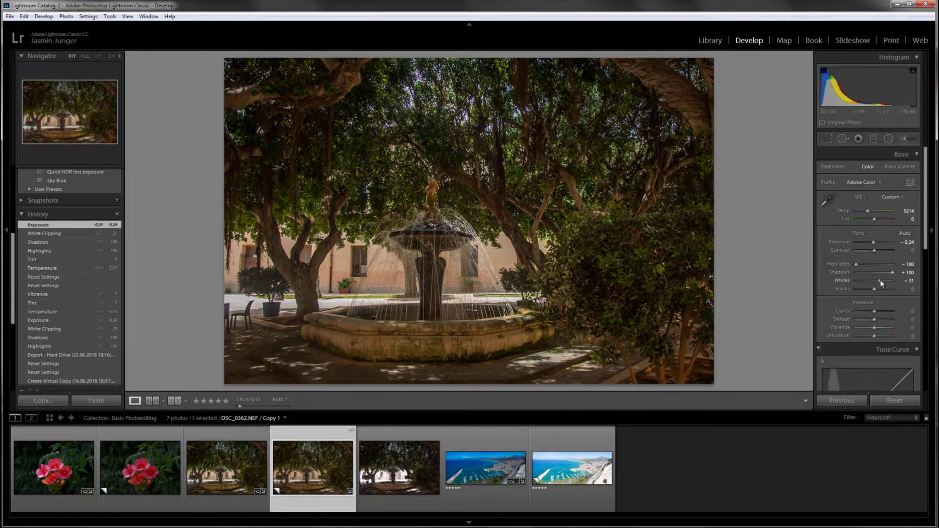
Raise Whites to +48 and Vibrance to +7 on the copy, then view the original DSC_0362.NEF.
drag(881, 281, 883, 280)
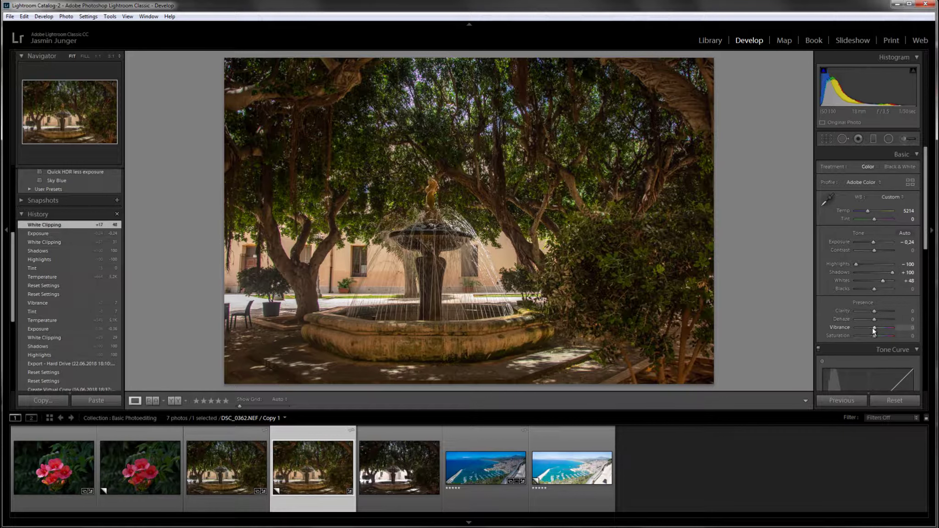
drag(874, 328, 874, 328)
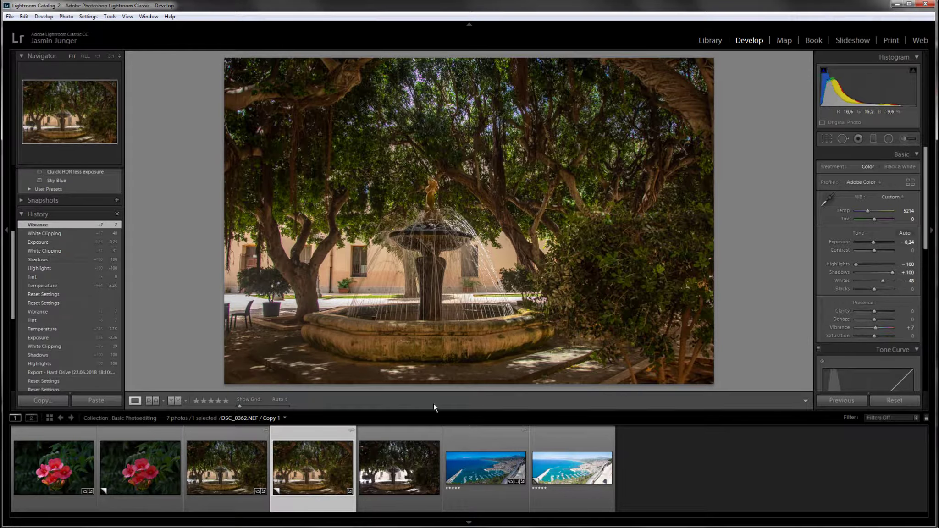
click(214, 453)
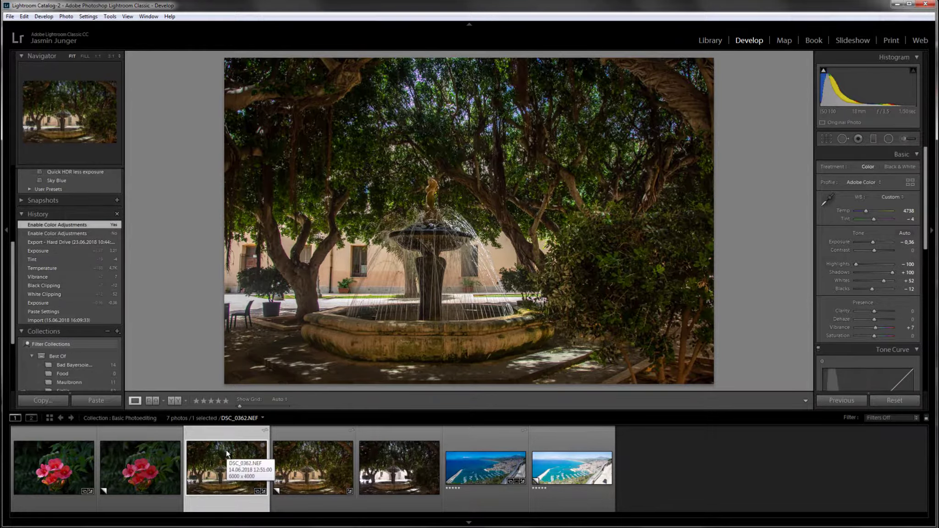
Copy all develop settings from the original NEF.
click(395, 484)
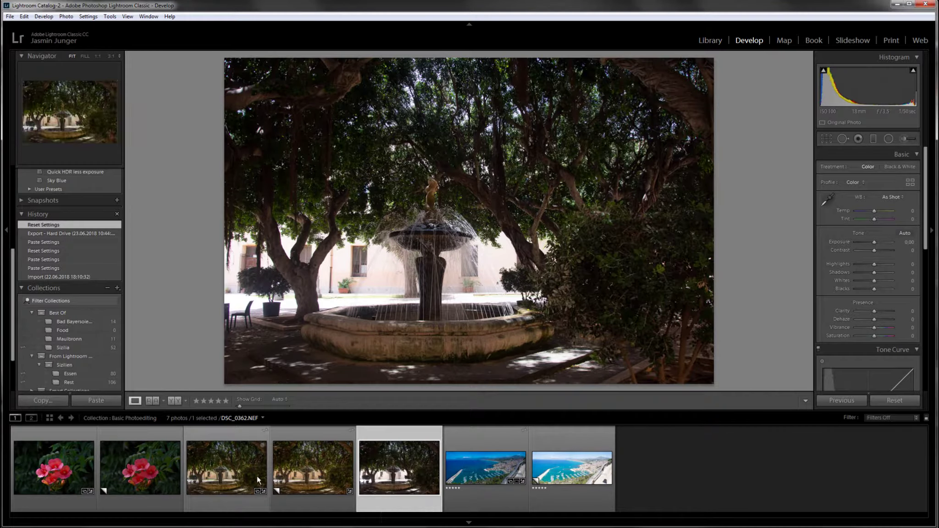
right_click(243, 466)
key(Escape)
right_click(243, 467)
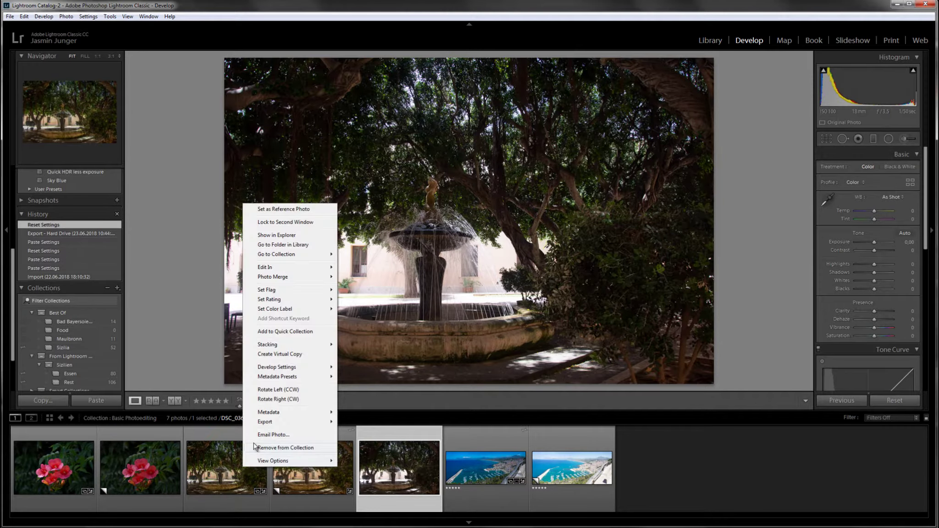
mouse_move(298, 369)
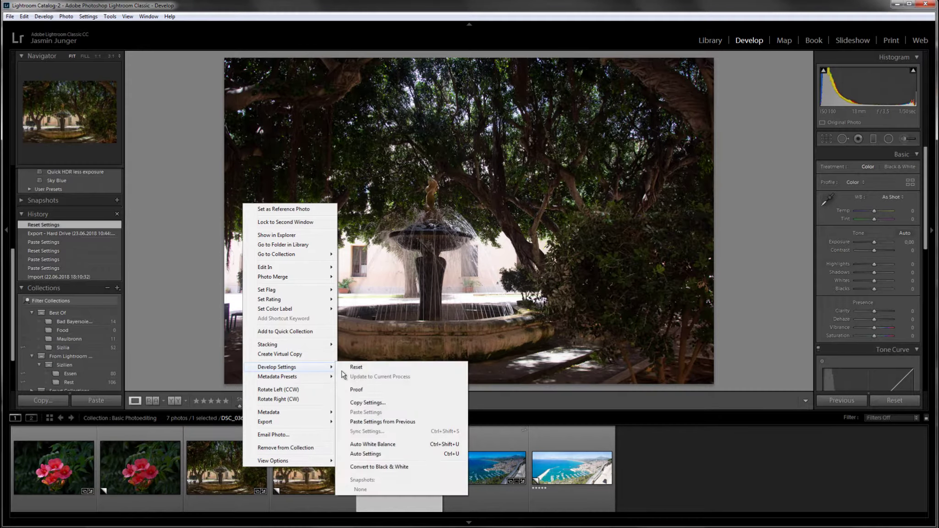
click(378, 402)
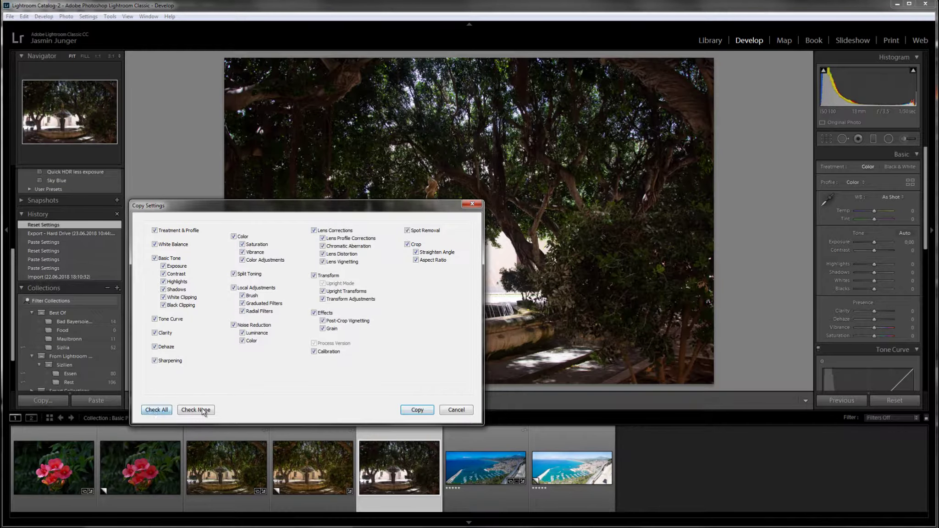
click(418, 411)
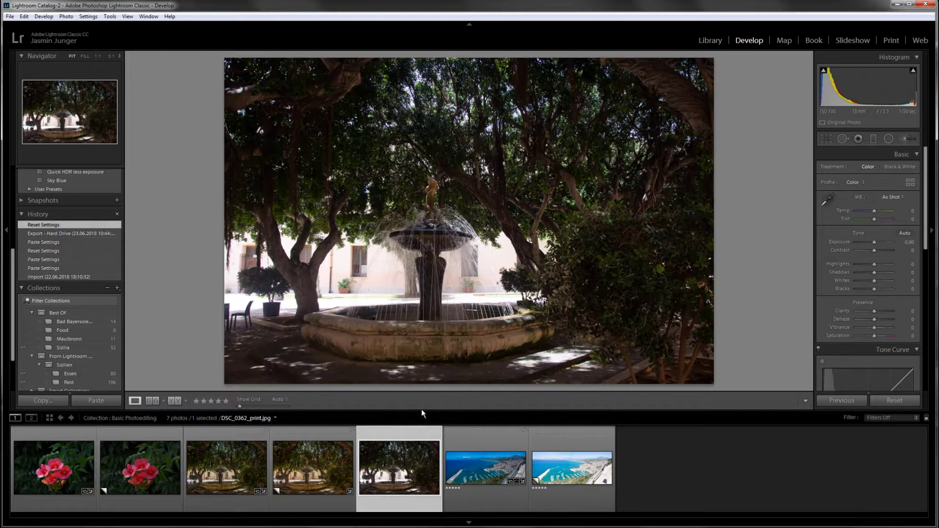
Paste those settings onto DSC_0362_print.jpg and compare it with the NEF.
right_click(403, 462)
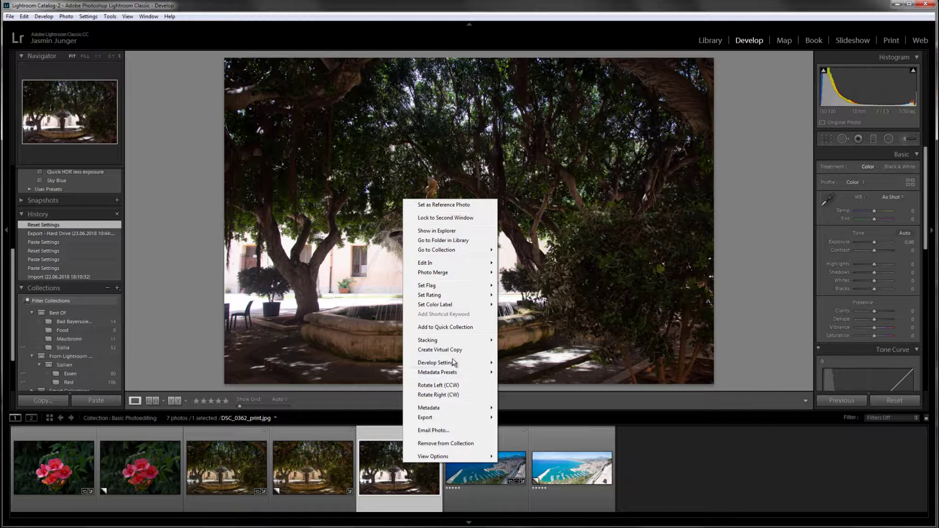
mouse_move(453, 362)
click(534, 408)
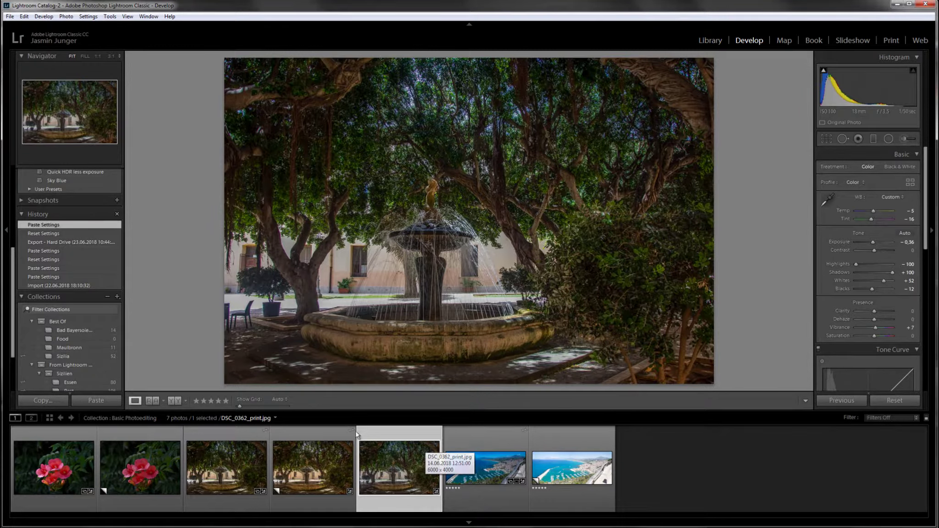
click(244, 463)
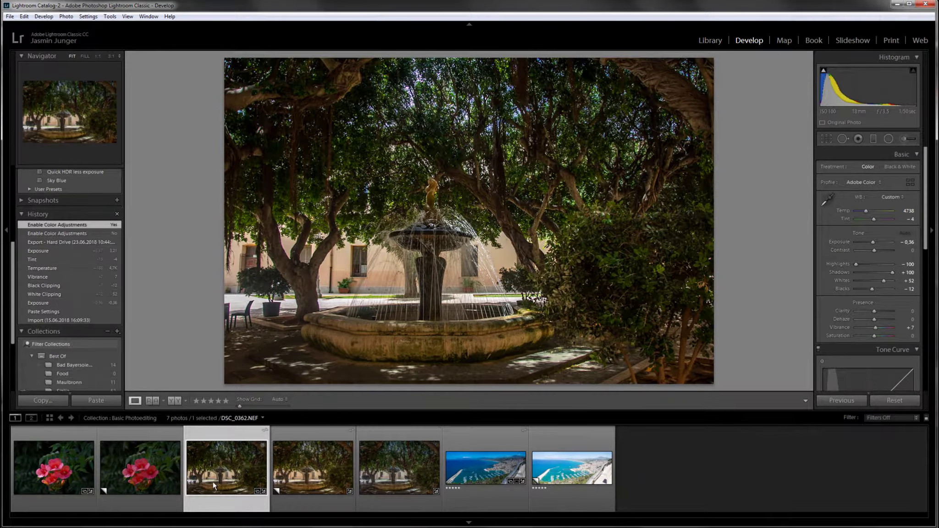
click(423, 477)
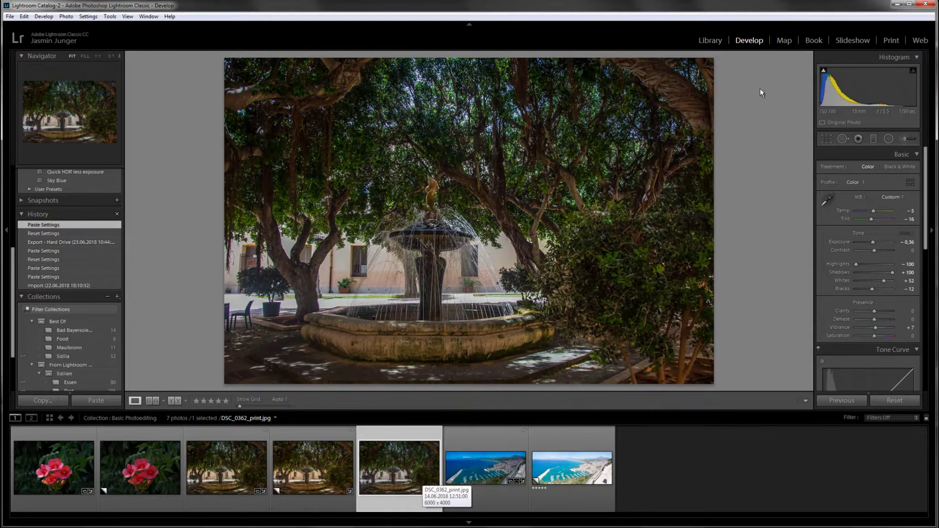
Turn off visibility of the top DSC_0362_print layer and then the from RAW layer, revealing from JPG.
click(899, 3)
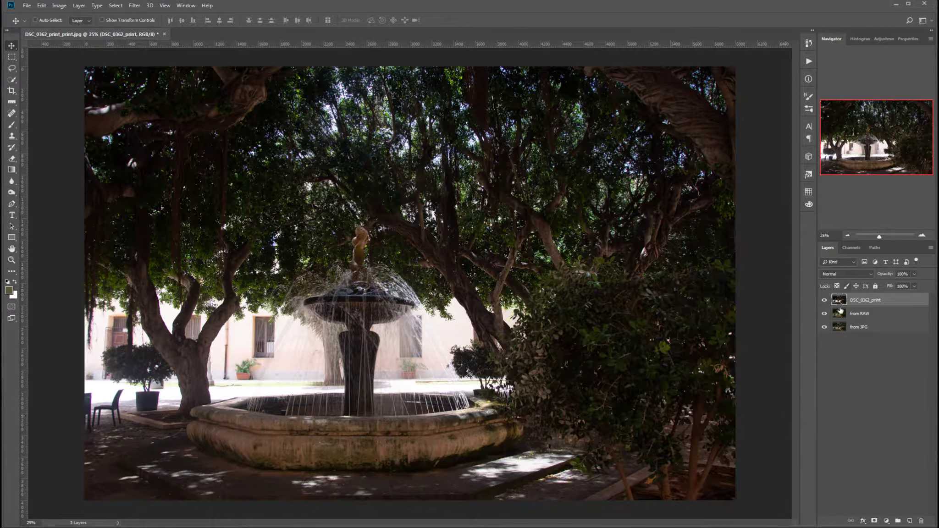
click(824, 301)
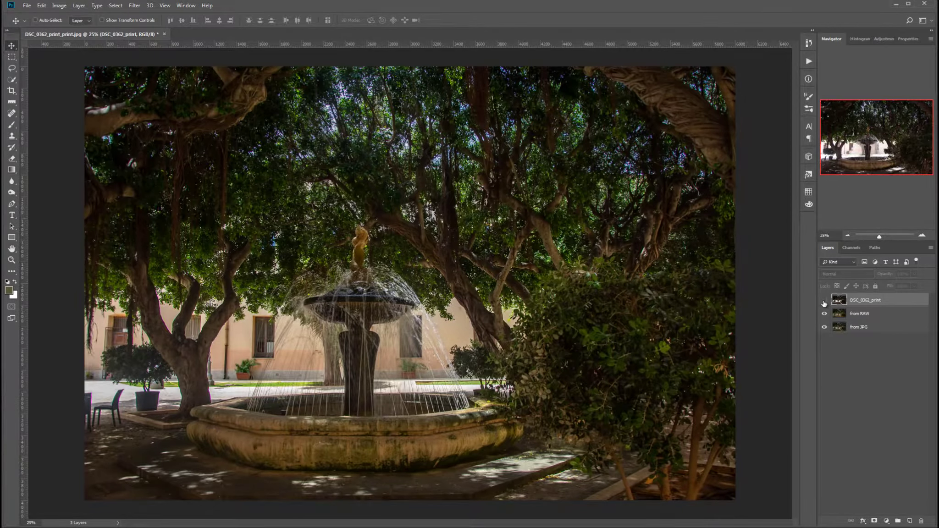
click(824, 300)
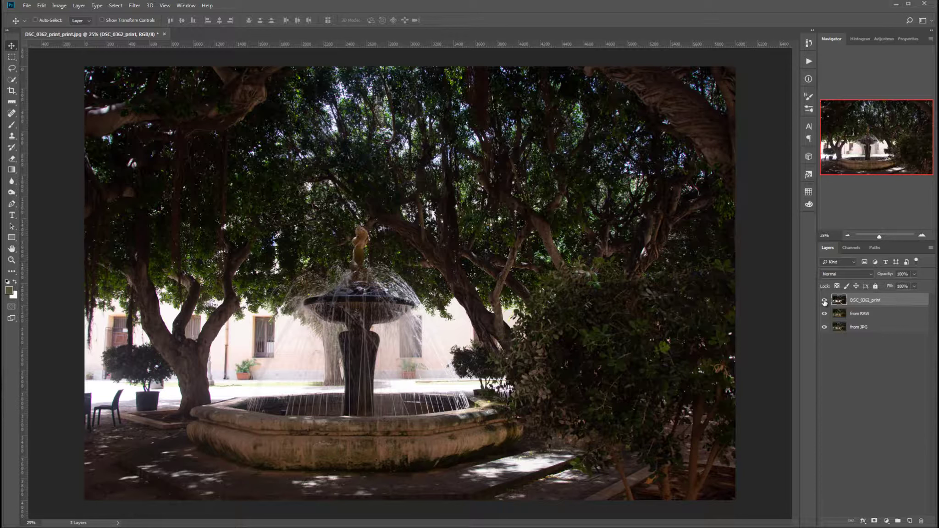
click(824, 301)
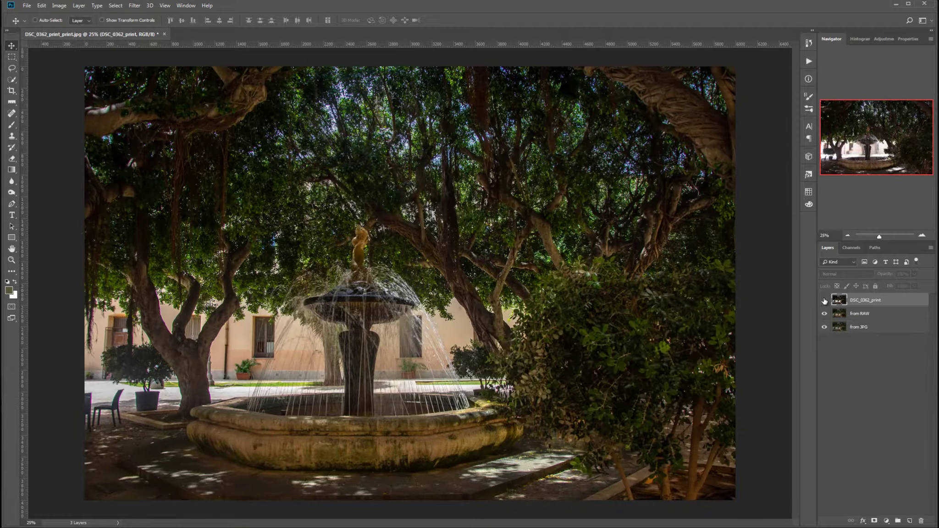
click(840, 316)
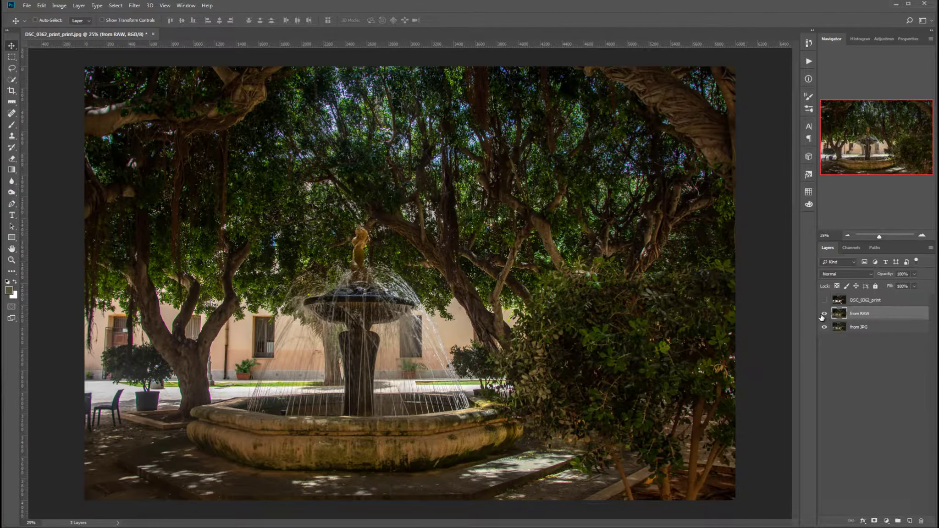
click(822, 315)
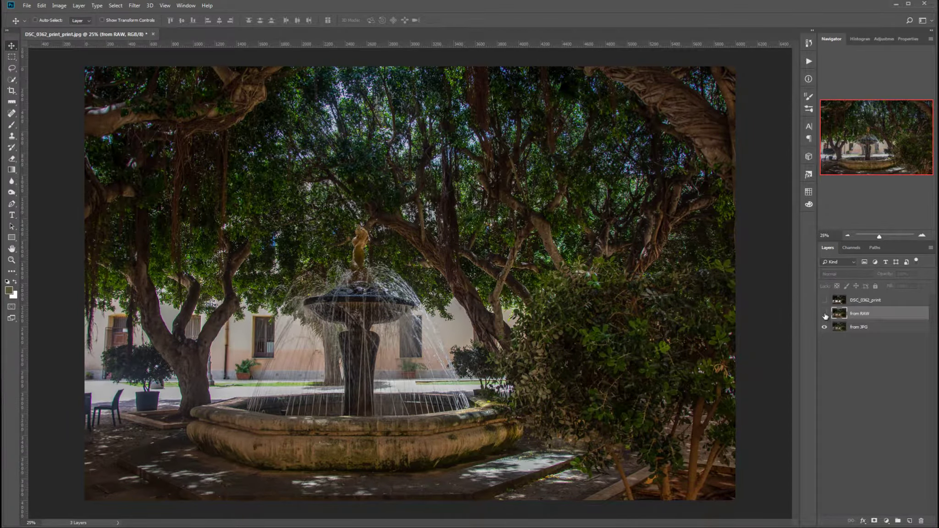
Zoom to 100% on the fountain base.
click(922, 236)
click(922, 237)
click(922, 236)
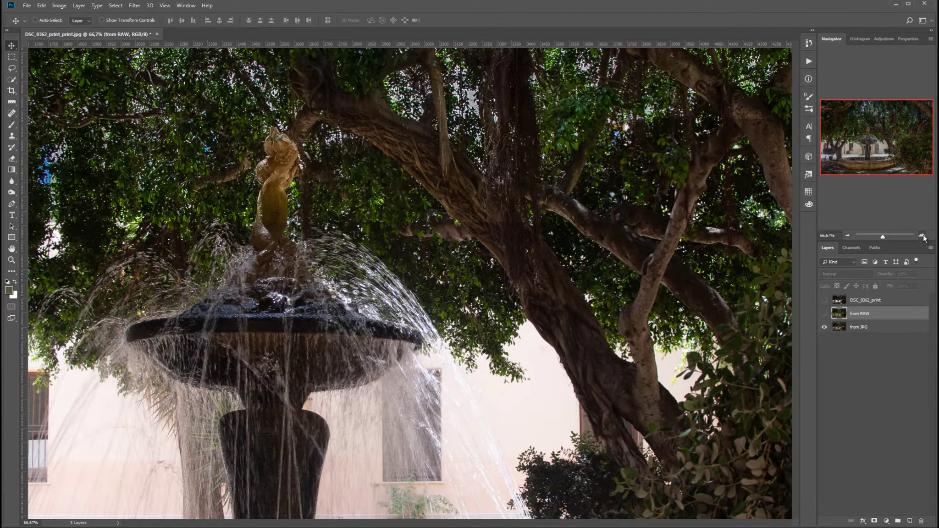
click(921, 235)
drag(880, 137, 879, 149)
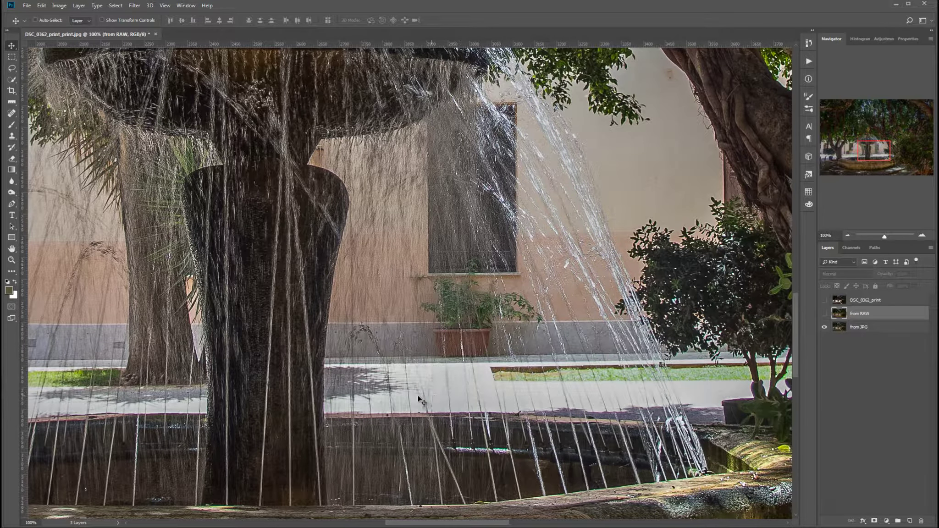
Toggle the print, RAW and JPG layers to compare, finishing with only from JPG visible.
click(824, 300)
click(849, 301)
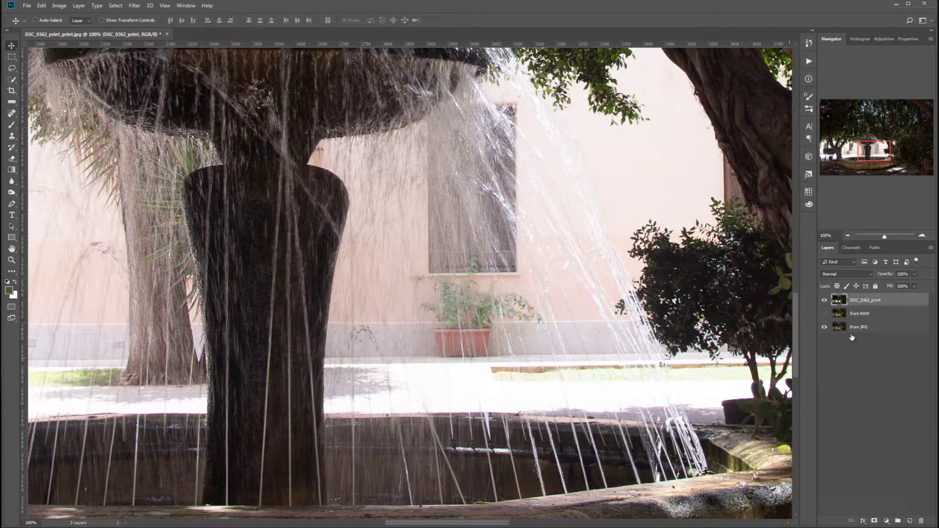
click(859, 314)
click(824, 314)
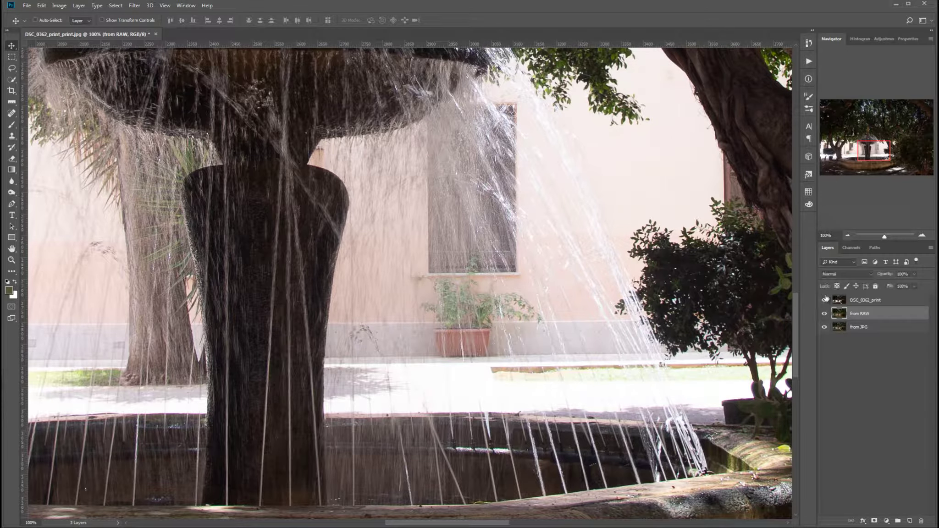
click(825, 301)
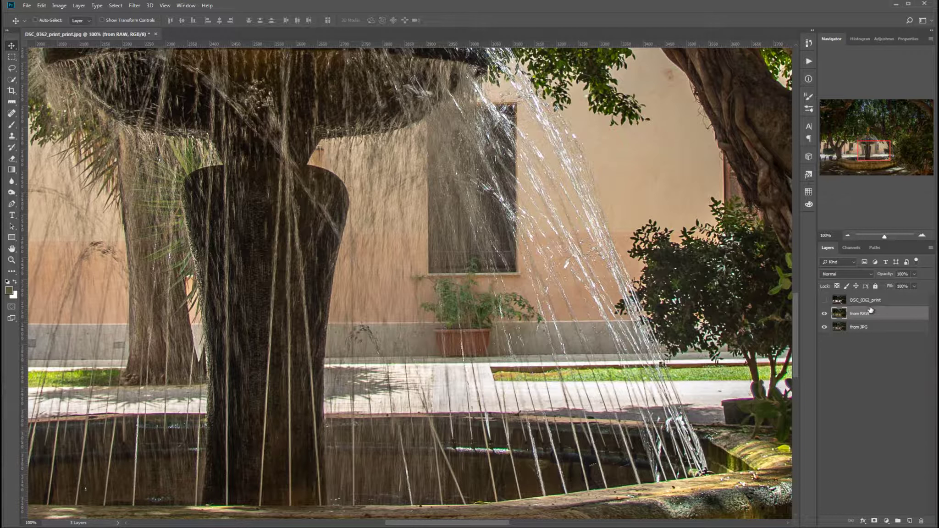
click(824, 313)
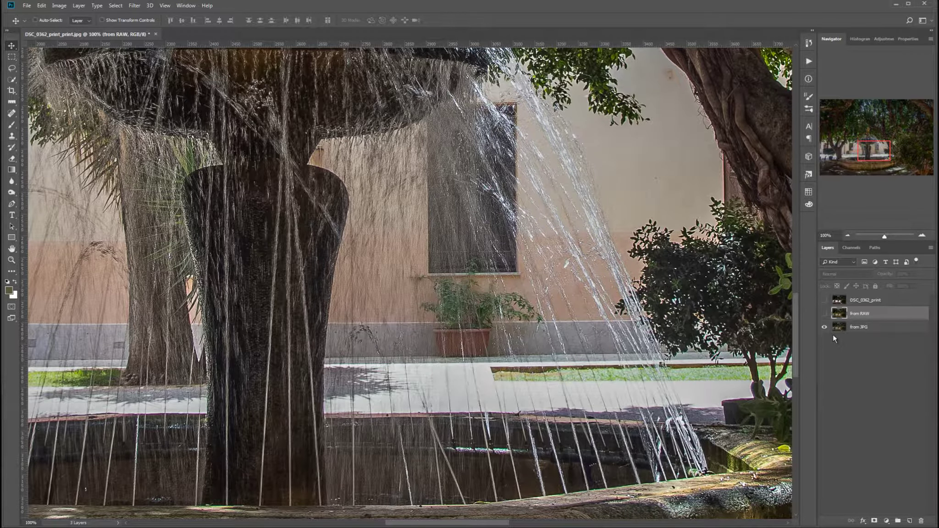
click(824, 327)
click(825, 327)
click(824, 314)
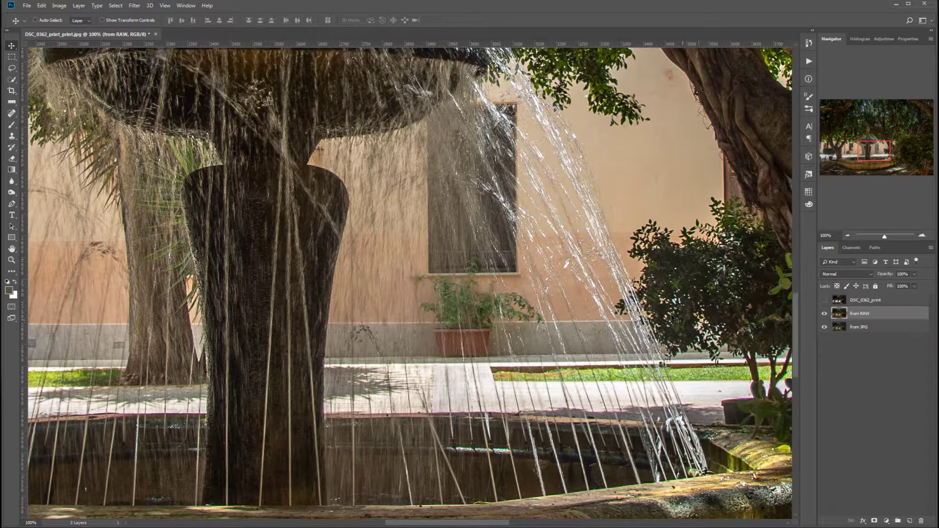
click(825, 313)
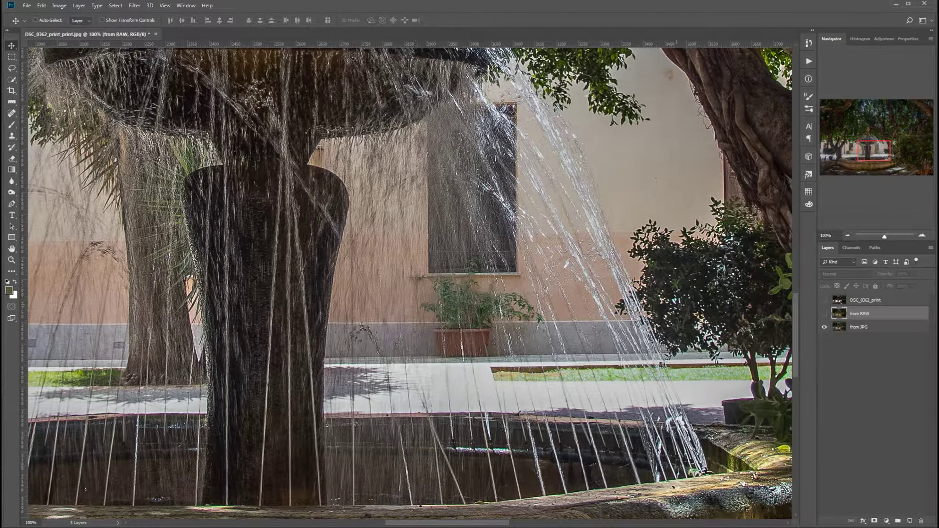
Flip from RAW on and off over from JPG at the rim, then show DSC_0362_print on top.
scroll(799, 362, down, 5)
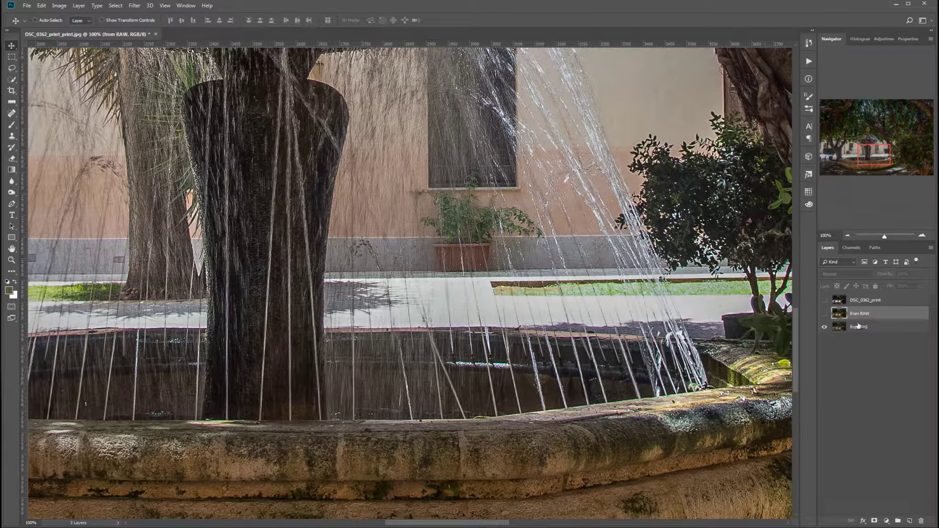
click(839, 326)
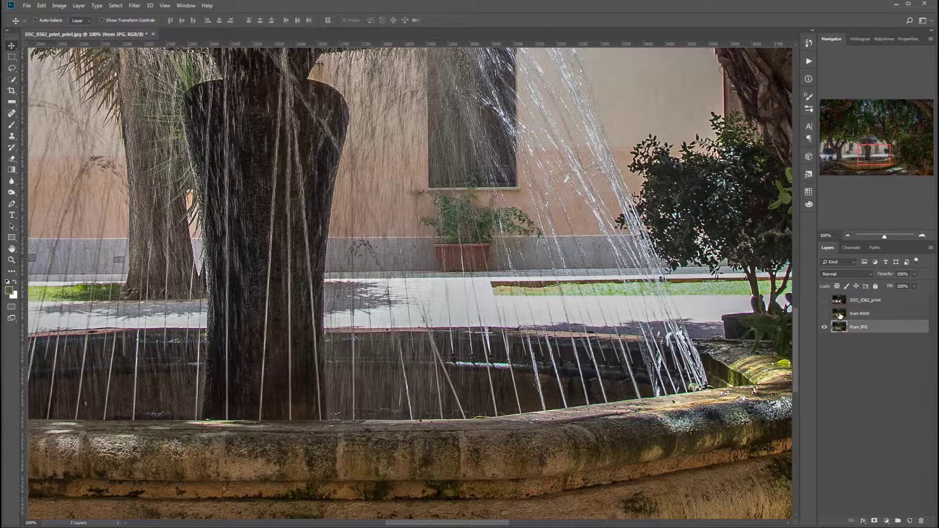
click(834, 314)
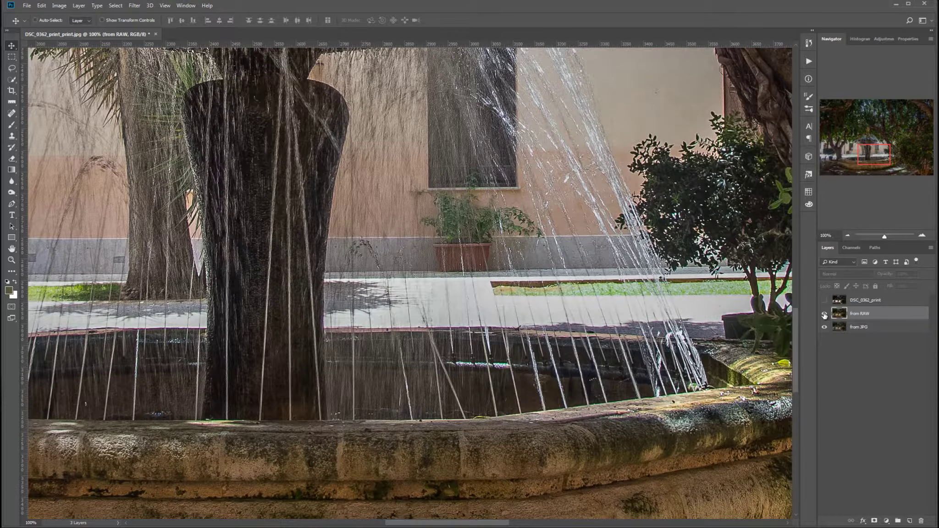
click(825, 313)
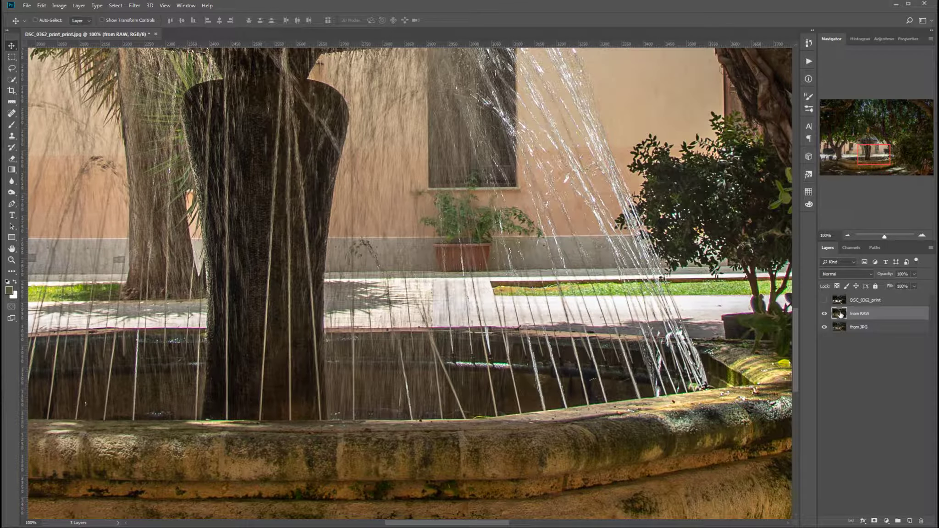
click(824, 314)
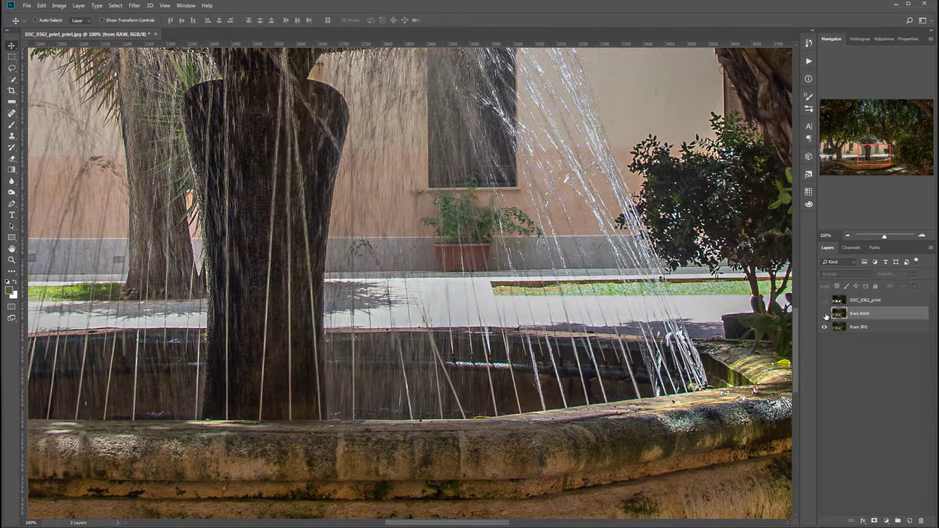
click(825, 314)
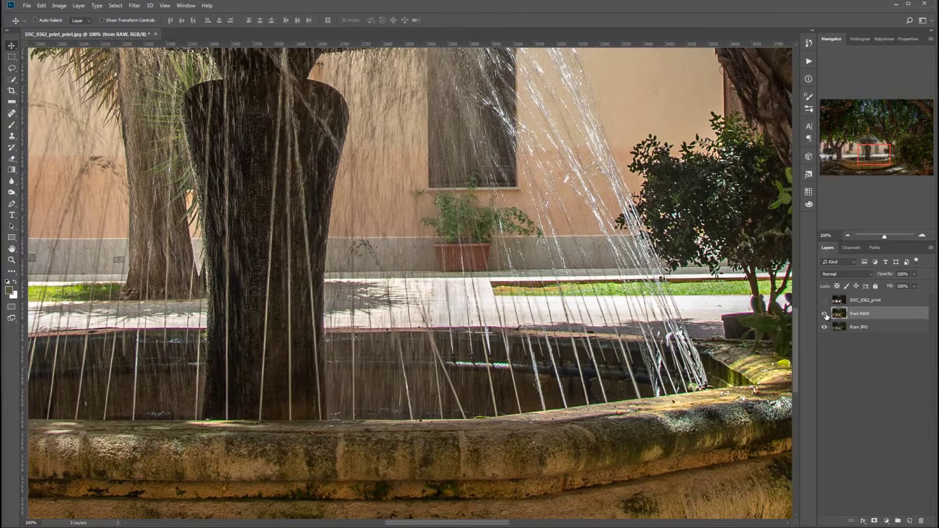
click(835, 304)
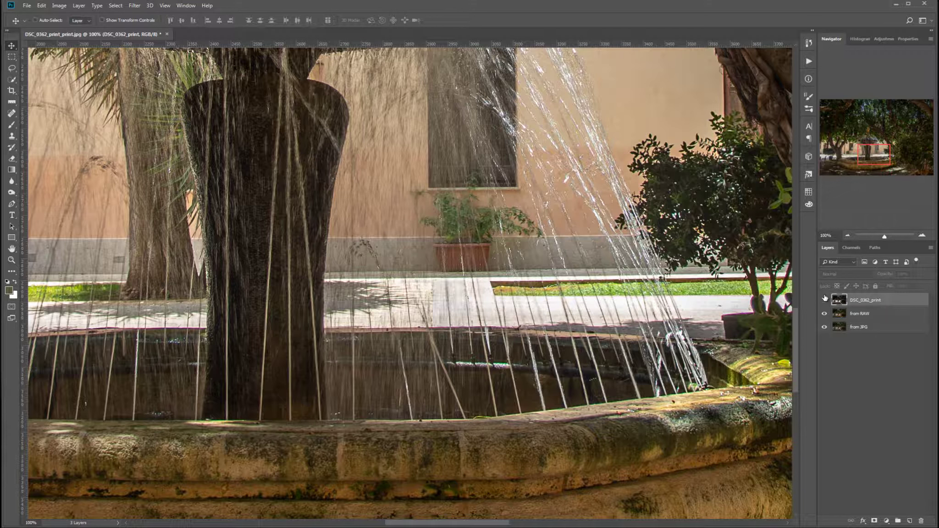
click(824, 301)
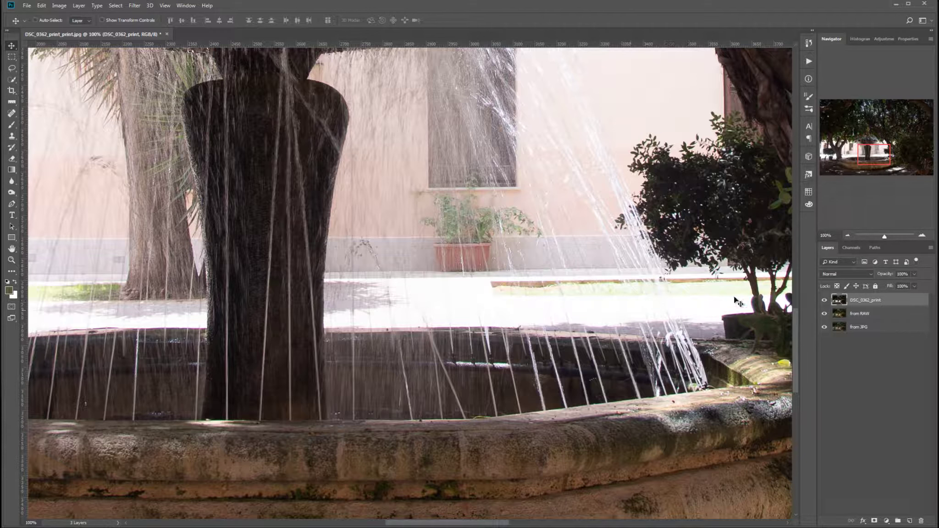
Pan up to the trees and statue and compare the layers, leaving all three visible.
drag(868, 155, 869, 133)
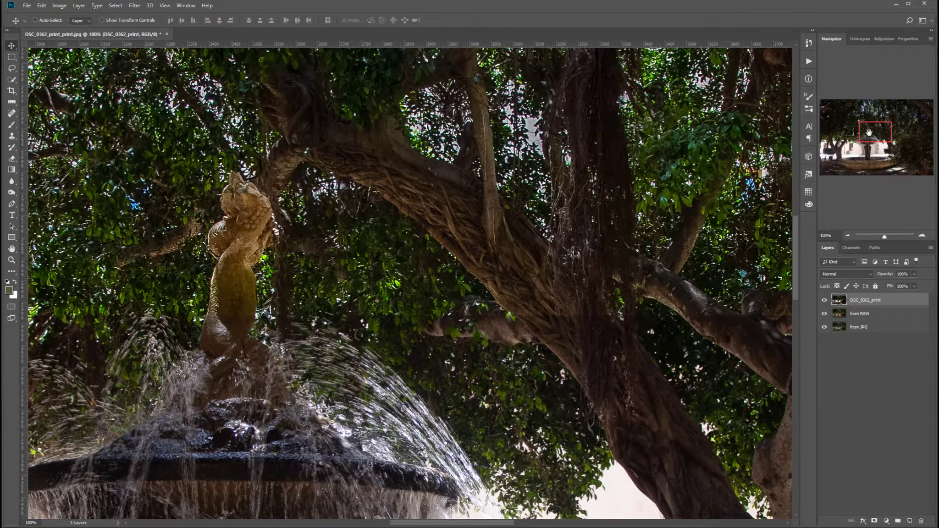
click(824, 300)
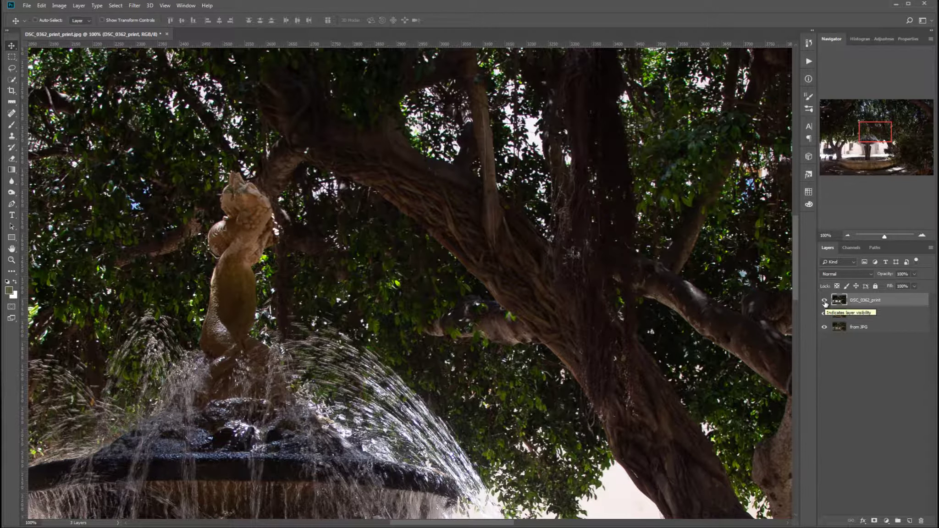
click(825, 301)
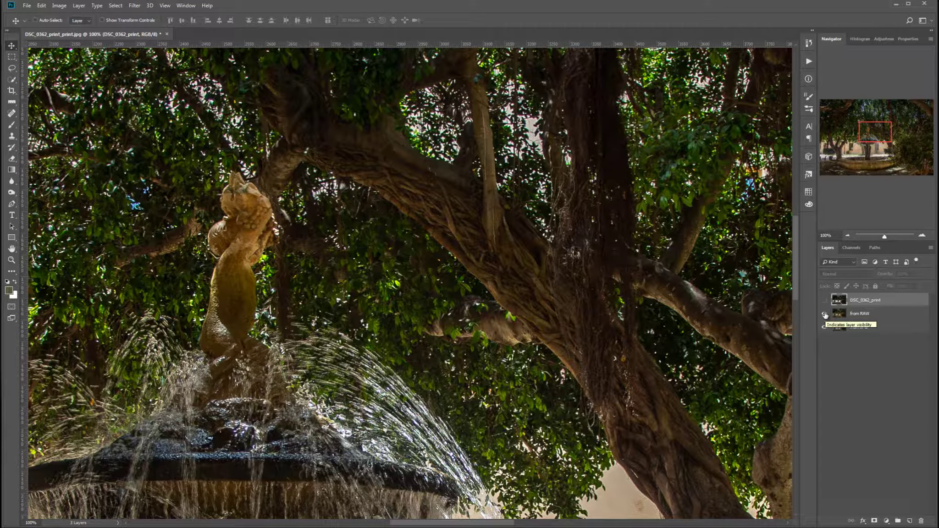
click(825, 315)
click(824, 315)
click(824, 301)
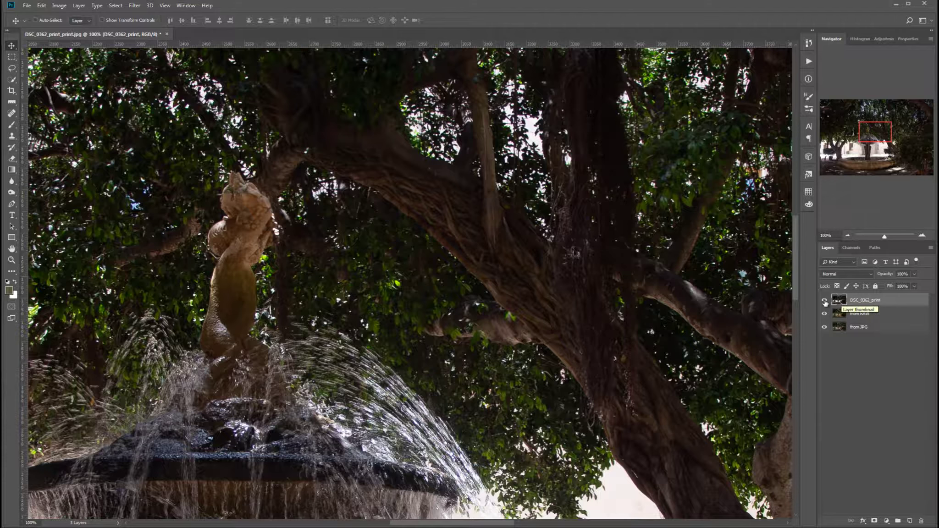
Zoom out to 25% so the whole courtyard fits in view.
drag(797, 280, 798, 306)
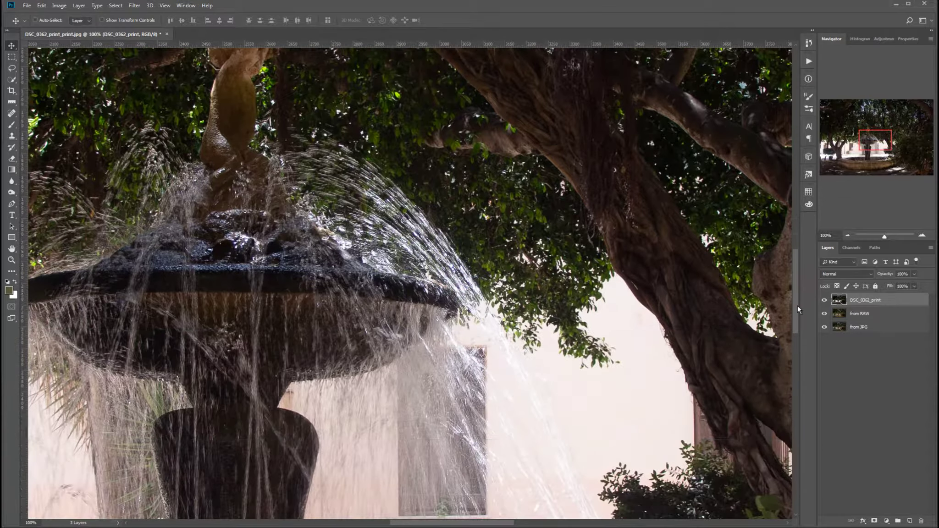
click(849, 235)
click(849, 235)
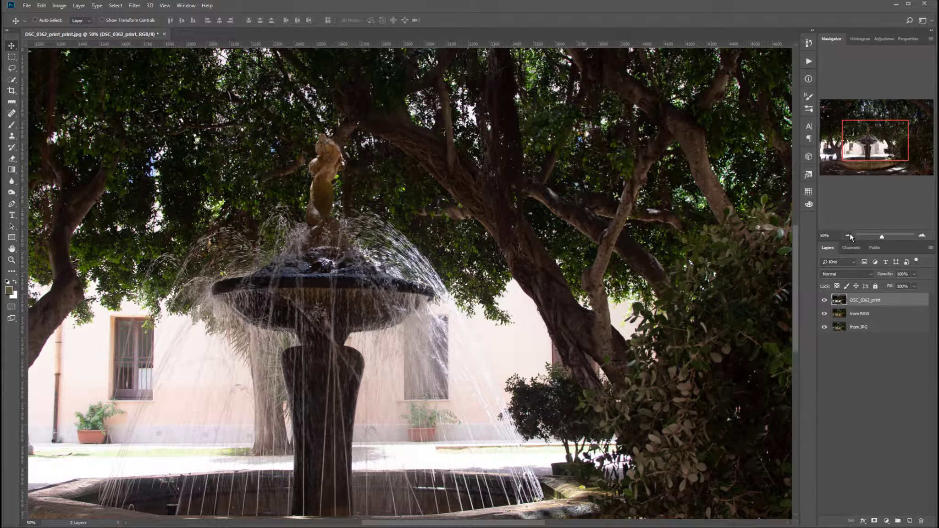
click(849, 235)
click(849, 235)
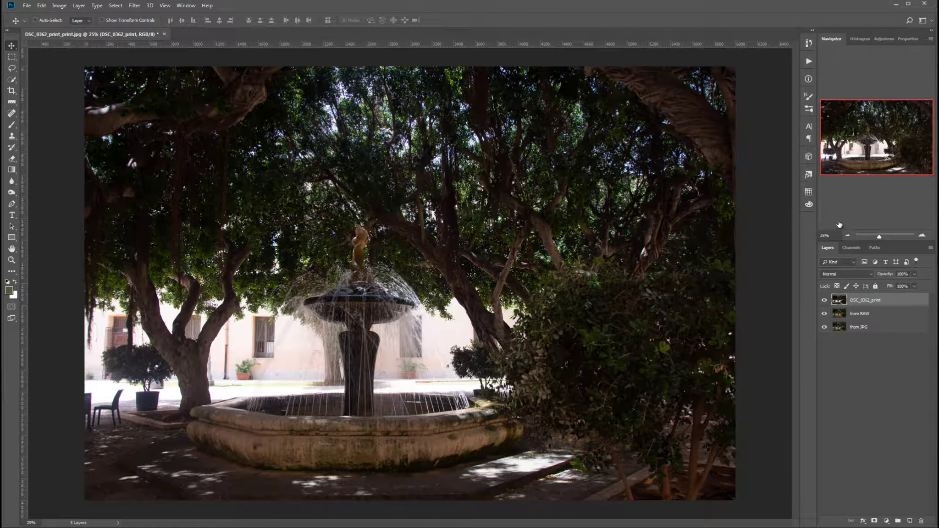
Apply Levels to DSC_0362_print with input levels 9, 1.00 and 248.
key(ctrl+l)
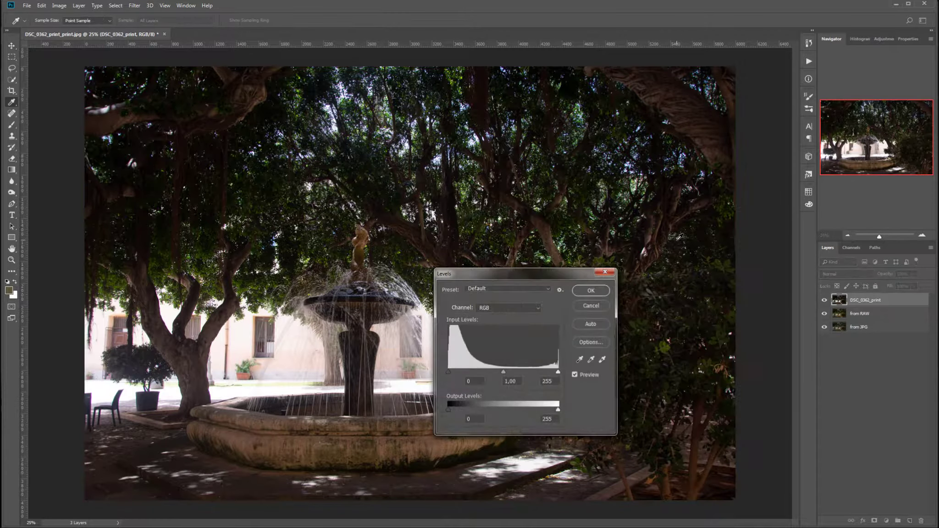
drag(562, 372, 556, 373)
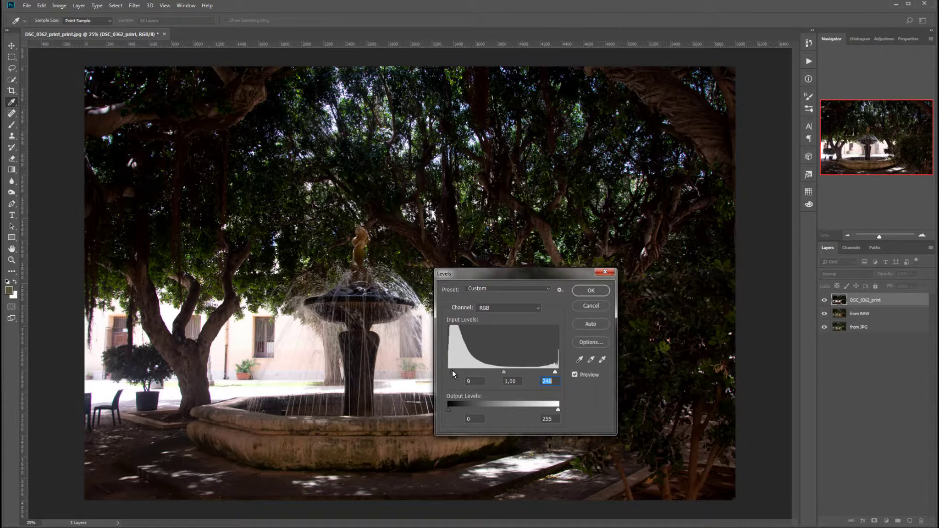
click(591, 290)
key(v)
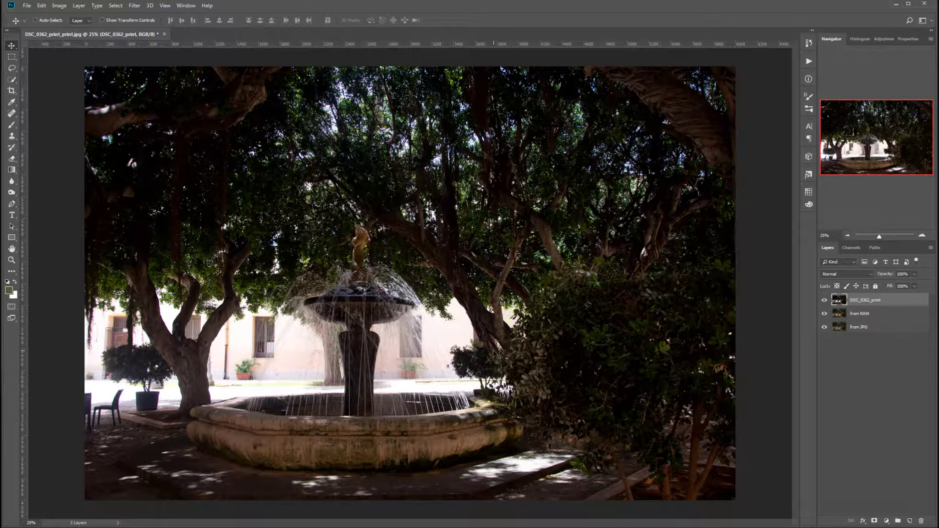
Turn on Move tool Auto-Select so canvas clicks pick the layer underneath.
key(ctrl)
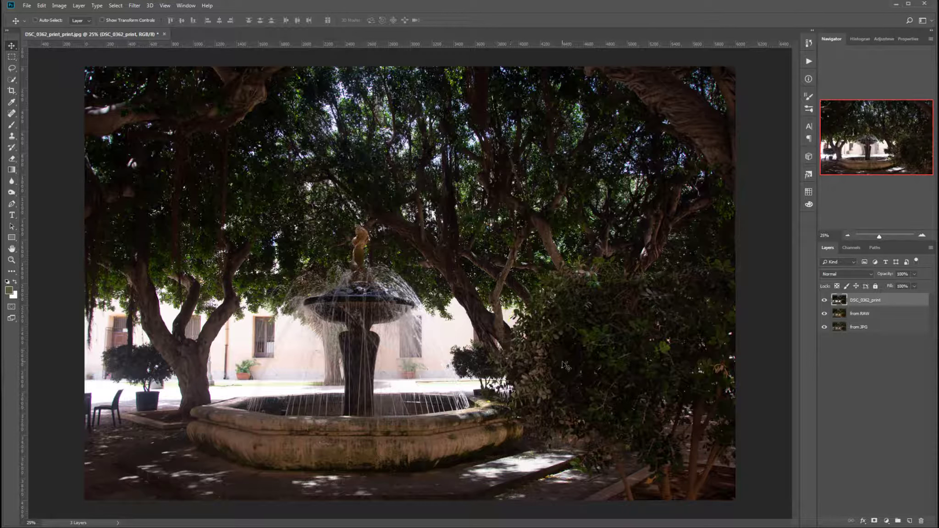